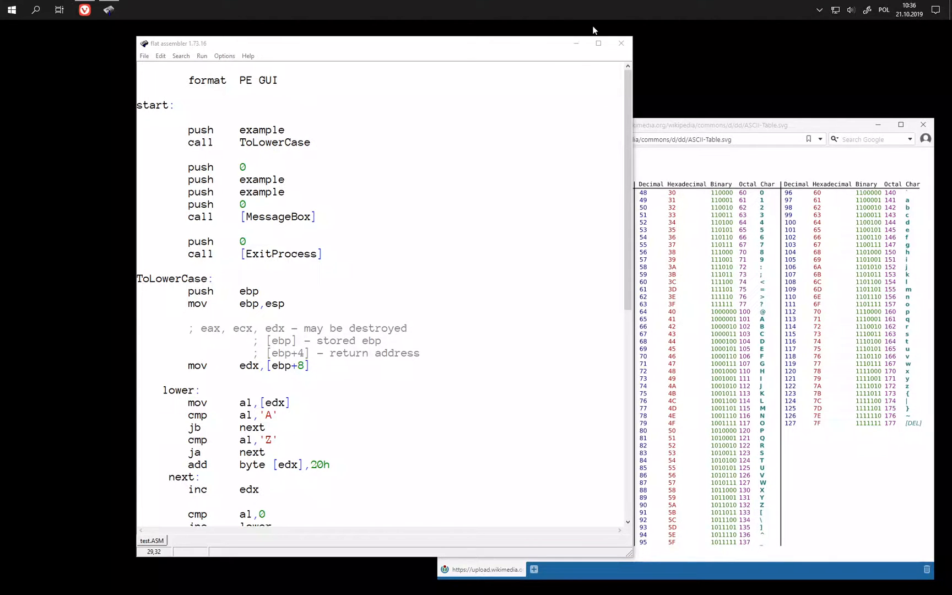
Change the add byte [edx],20h line so it adds 20h to al instead.
click(485, 45)
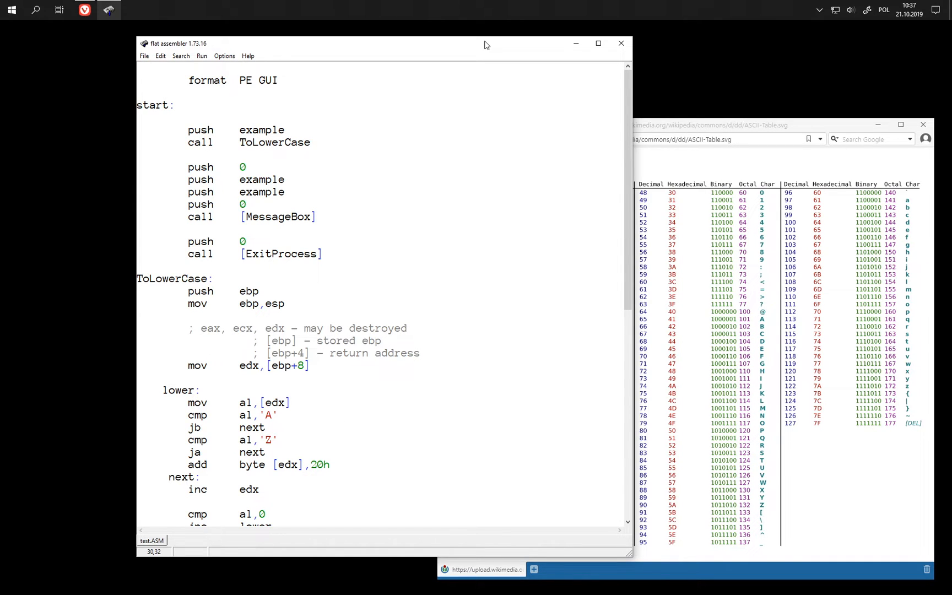
key(Home)
key(shift+Down)
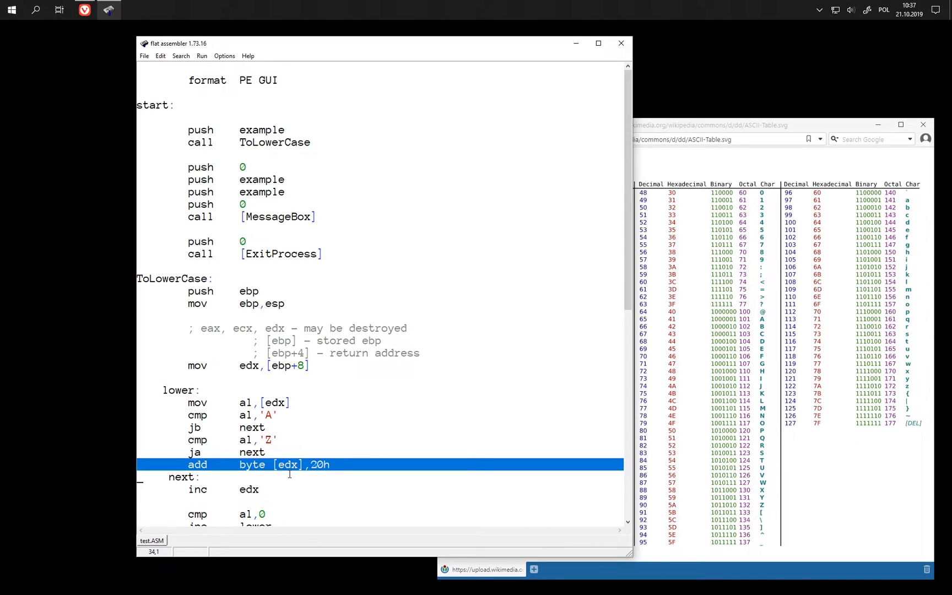
click(243, 402)
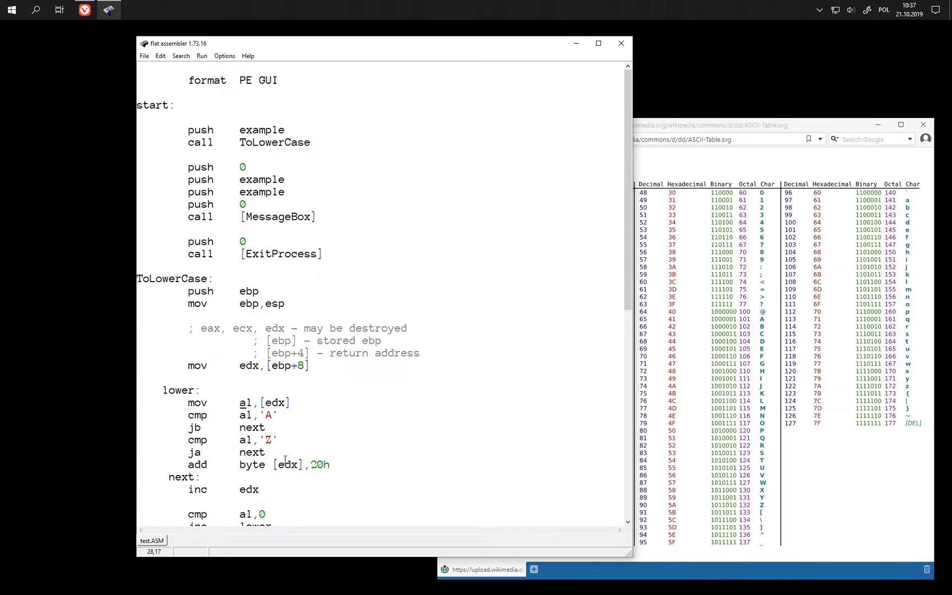
drag(242, 467, 304, 467)
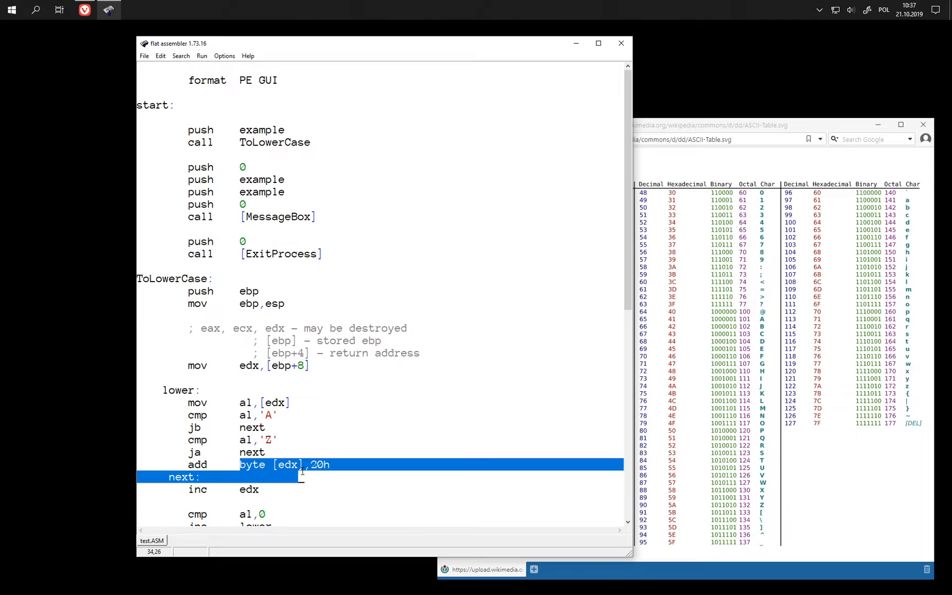
text(a)
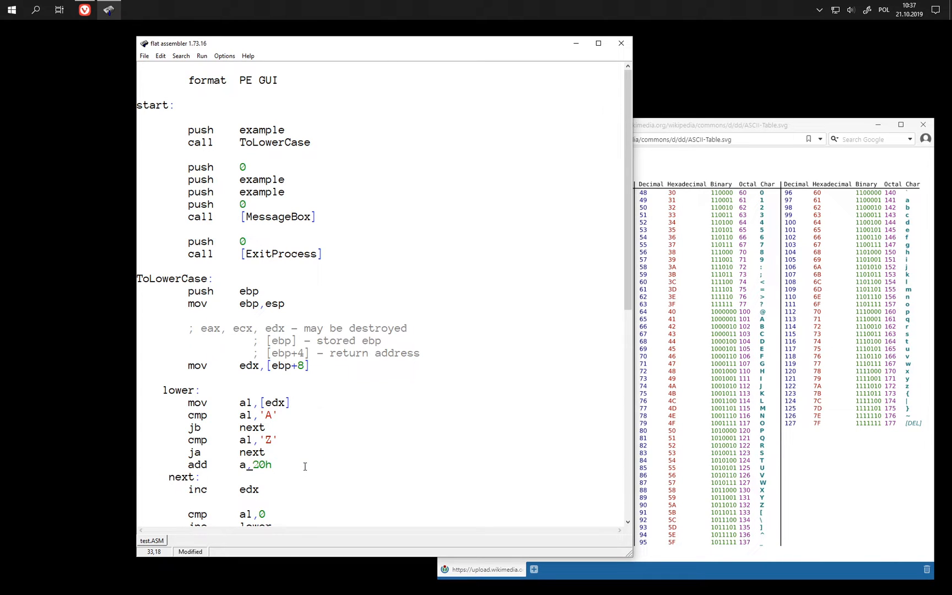
text(l)
Add a mov [edx],al line after it and assemble-run to get the lowercase hello! box.
key(Return)
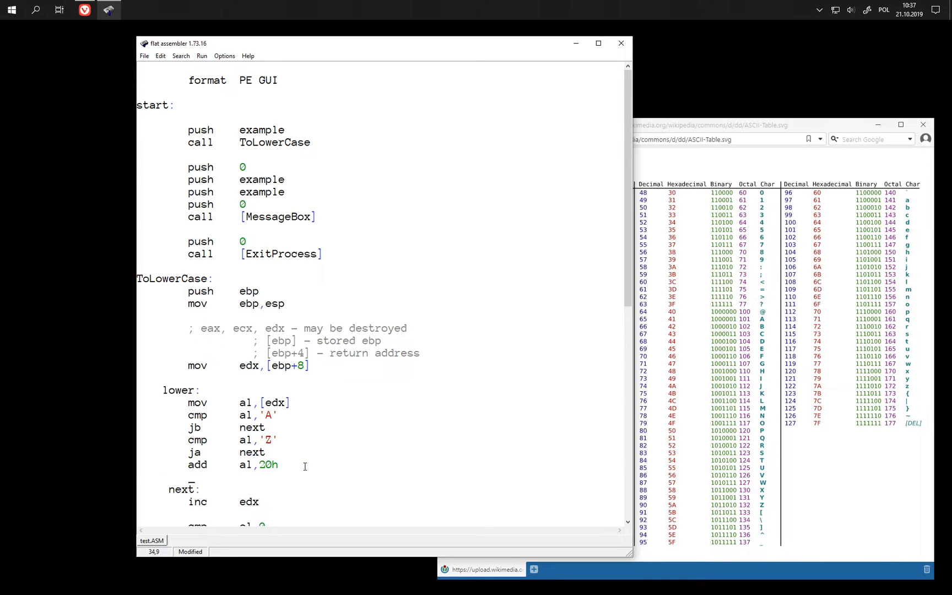
text(mov)
key(Tab)
text([edx],a)
text(l)
key(F9)
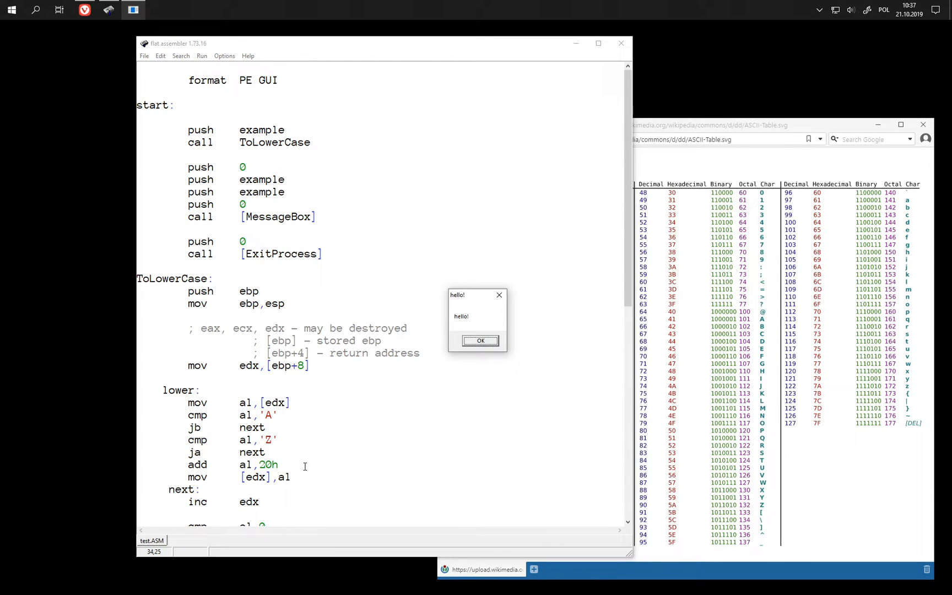
Move the cmp al,0 / jne lower pair up to just after mov al,[edx].
key(Return)
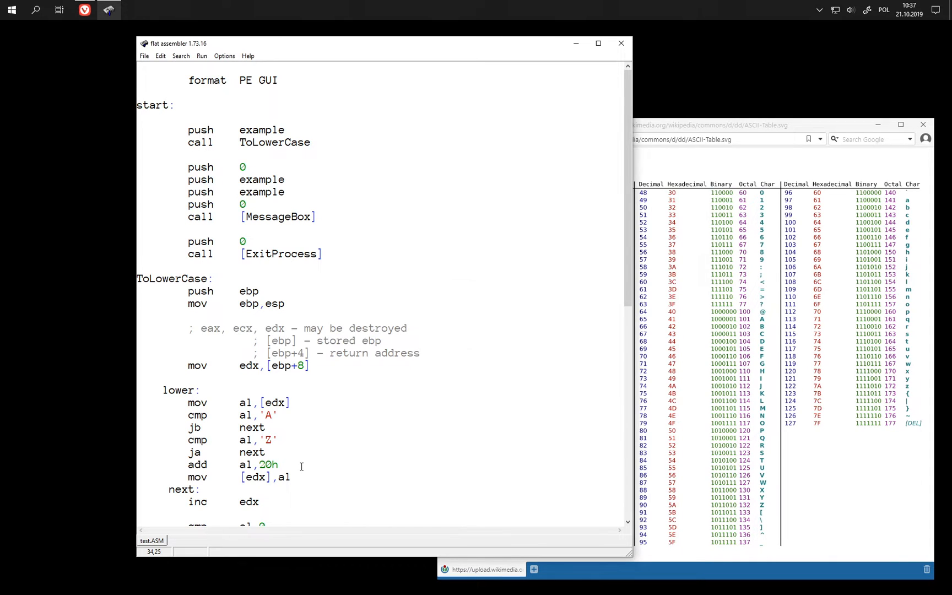
scroll(316, 458, down, 1)
scroll(315, 457, down, 1)
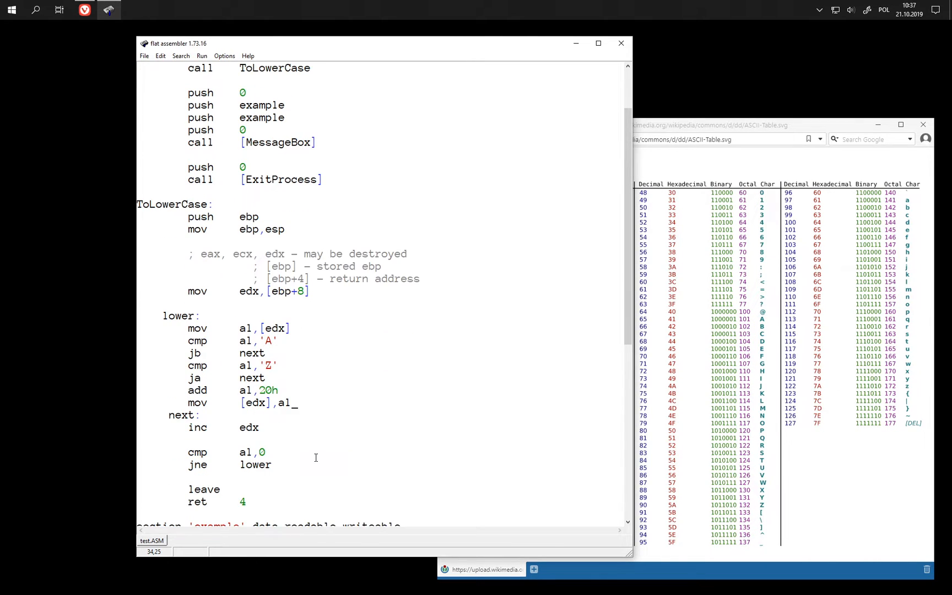
click(208, 451)
key(Home)
key(shift+Down)
key(shift+Down)
key(ctrl+c)
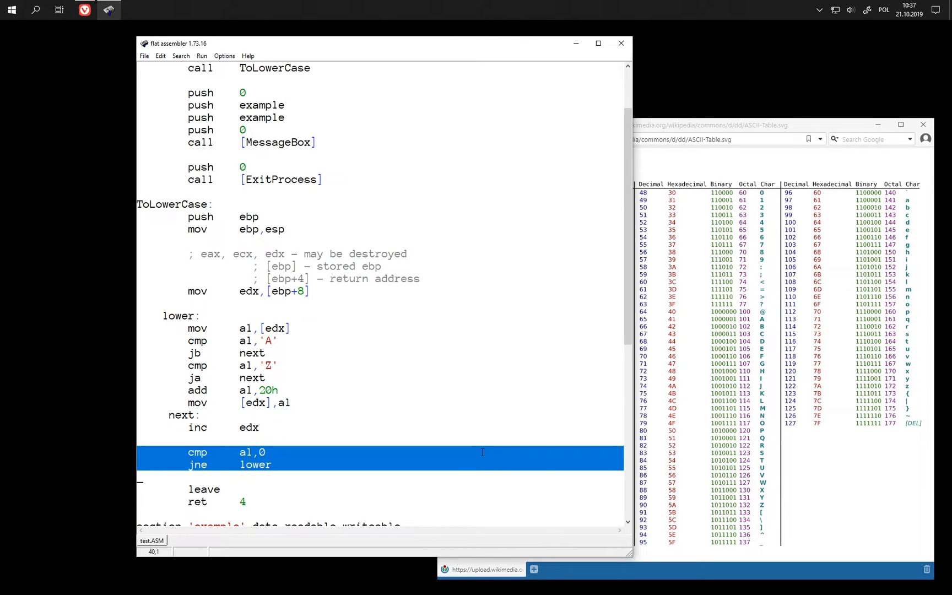
key(Delete)
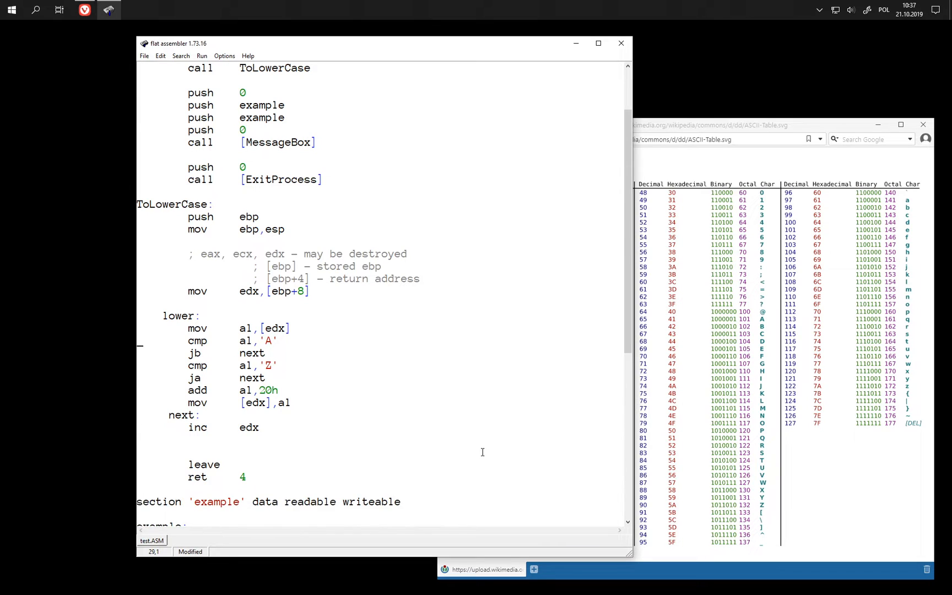
key(ctrl+v)
key(End)
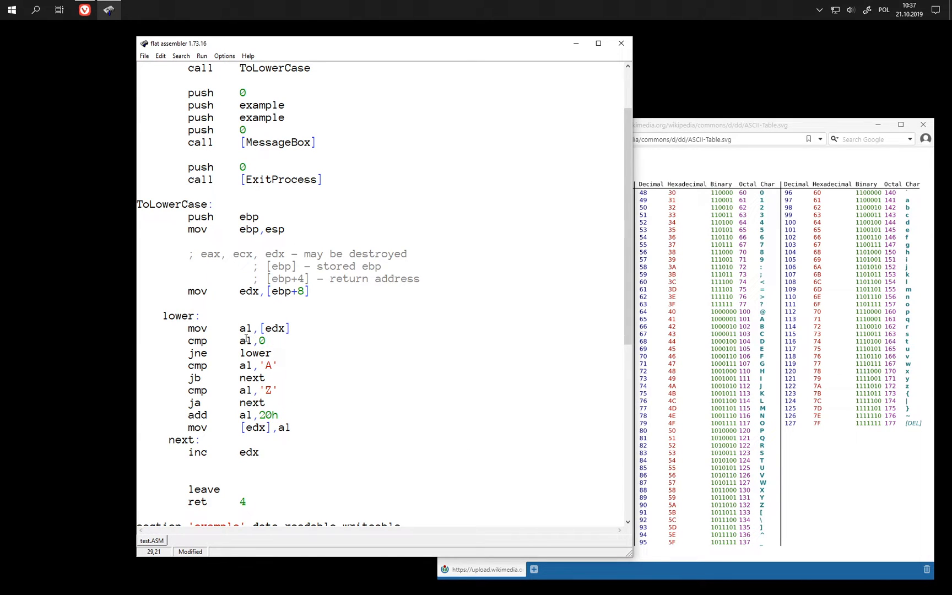
Turn the jump into je done, add a done: label before leave and jmp lower after inc edx.
drag(196, 353, 275, 353)
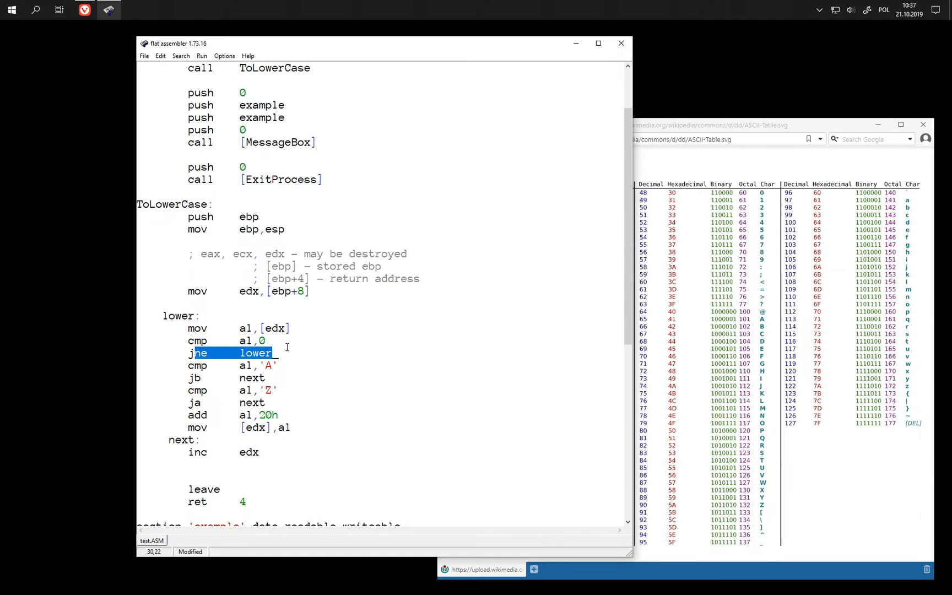
text(e)
key(Tab)
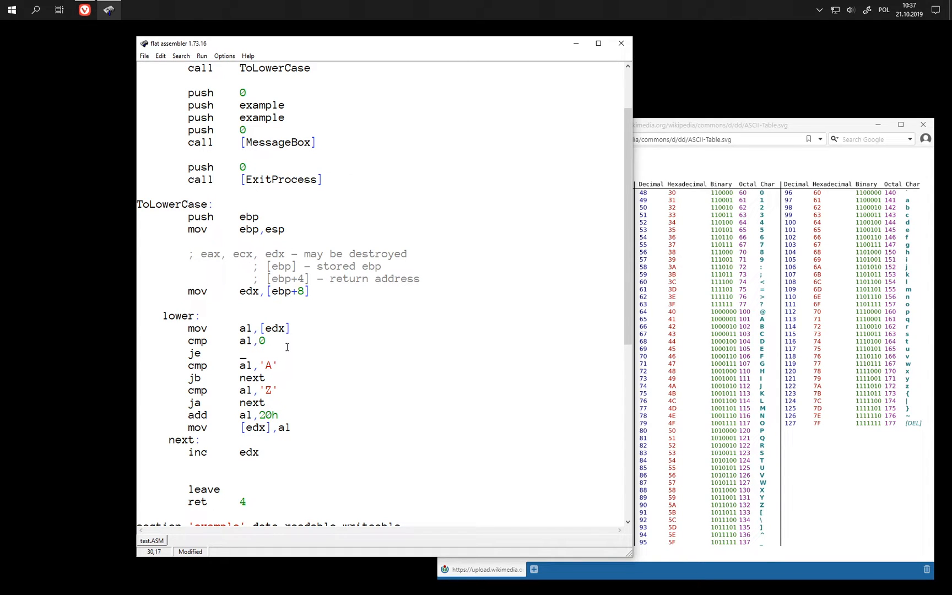
text(done)
click(170, 475)
text(done)
text(:)
key(Up)
text(jmp     lowe)
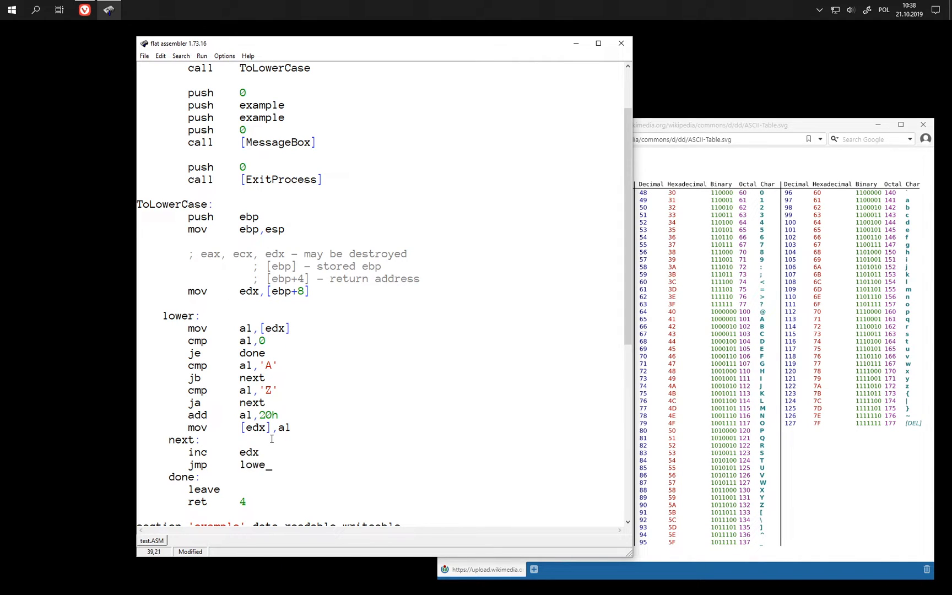
text(r)
key(Return)
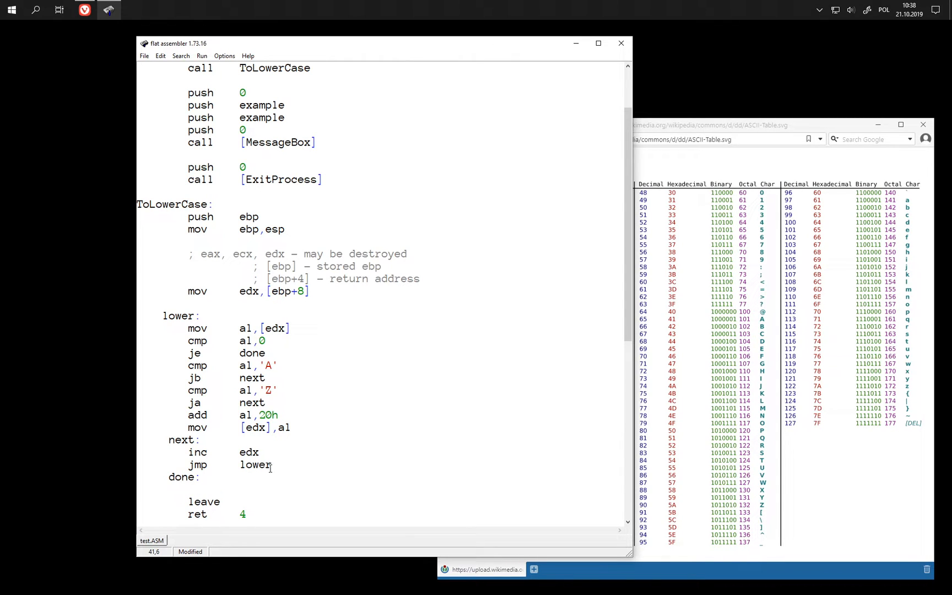
Assemble and run the restructured loop, dismiss hello!, and mark the range-check block.
click(268, 466)
key(F9)
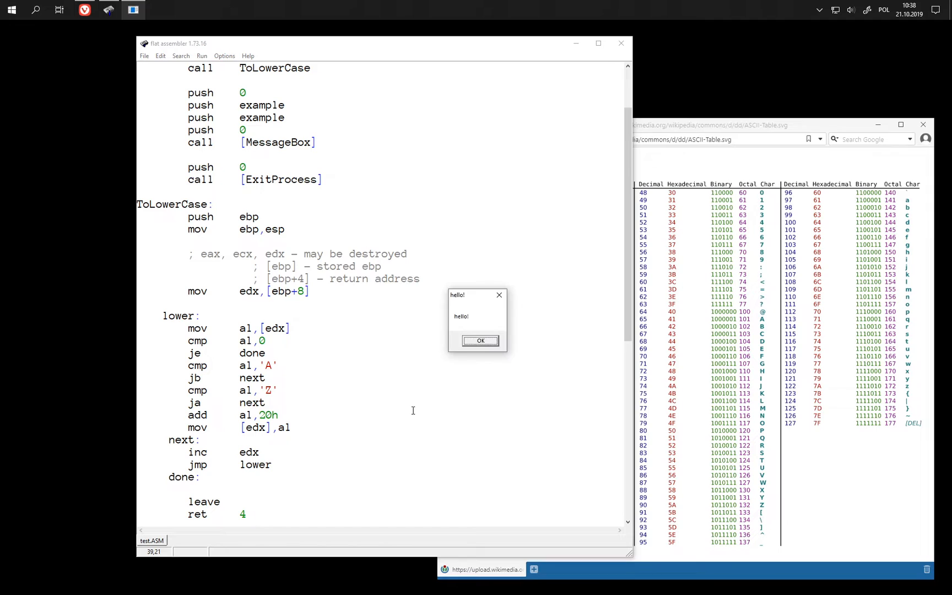
key(Return)
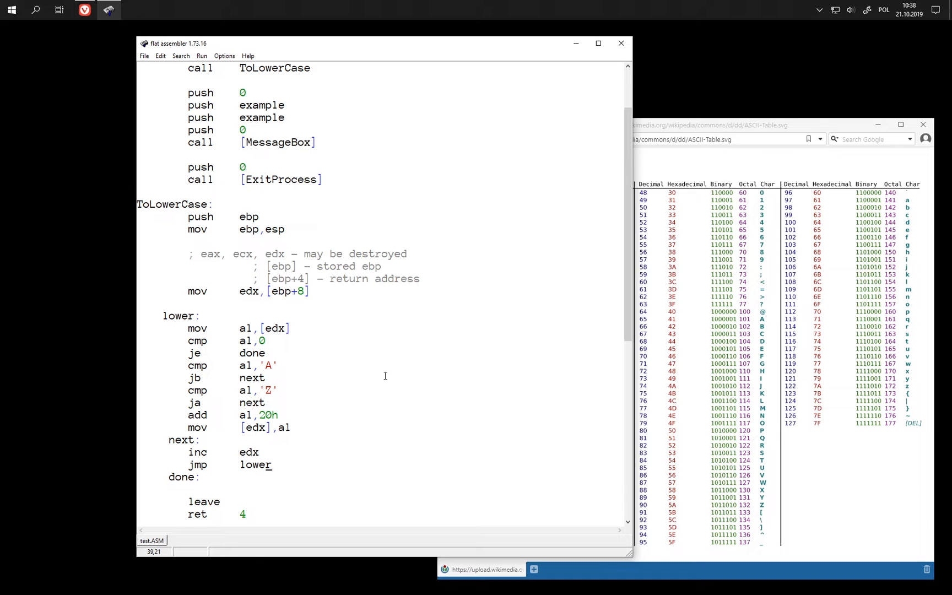
drag(284, 417, 139, 366)
click(256, 415)
Delete the jb next line and begin an A -> 0, B -> 1, ..., Z -> comment after sub al,'A'.
double_click(200, 366)
text(su)
text(b)
key(Home)
key(shift+End)
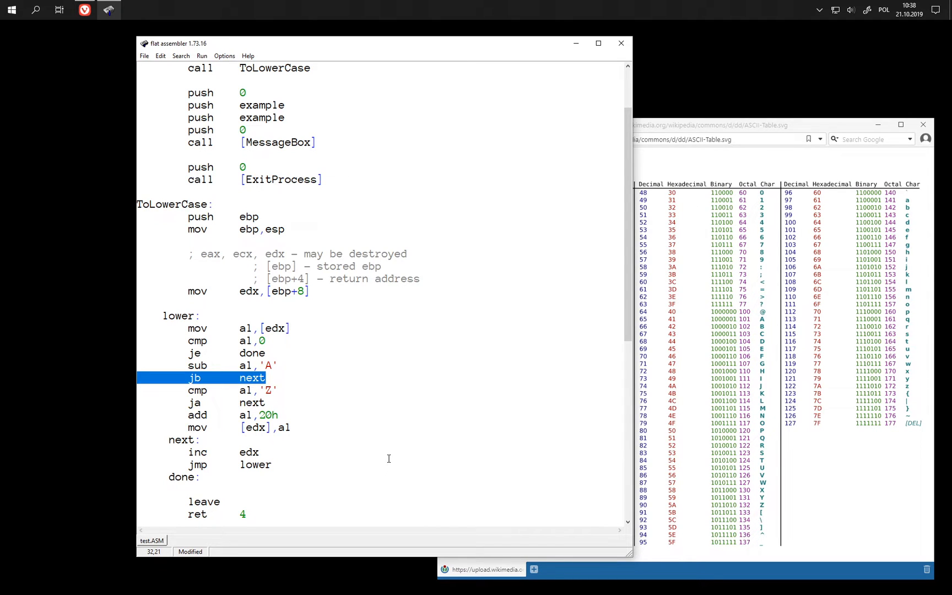
key(Delete)
key(End)
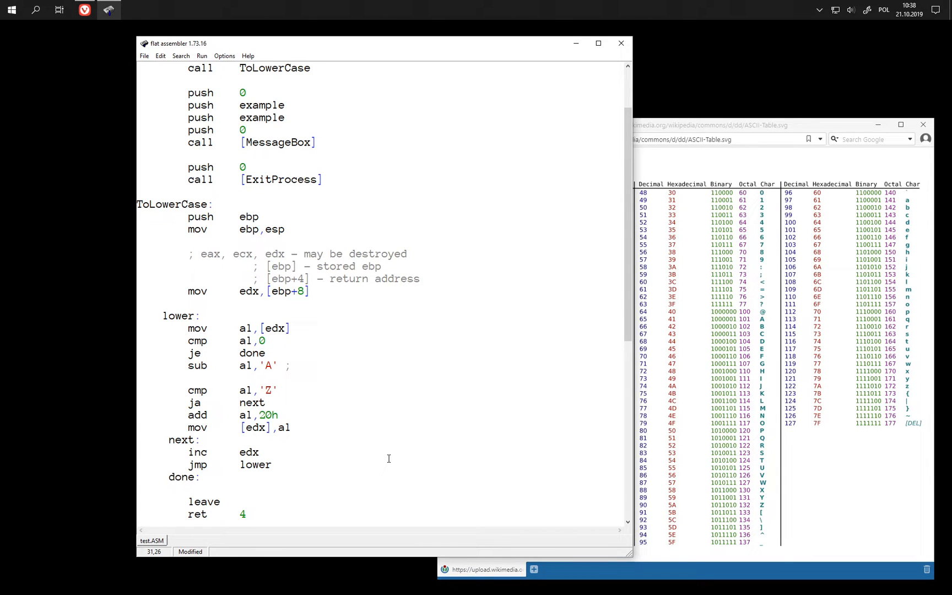
text(A ->)
text( 0, )
text(B ->)
text( 1, ..., )
text(Z)
text( ->)
Evaluate 5Ah-41h in the expression calculator and finish the comment with Z -> 25.
click(441, 391)
key(ctrl+F6)
text(5)
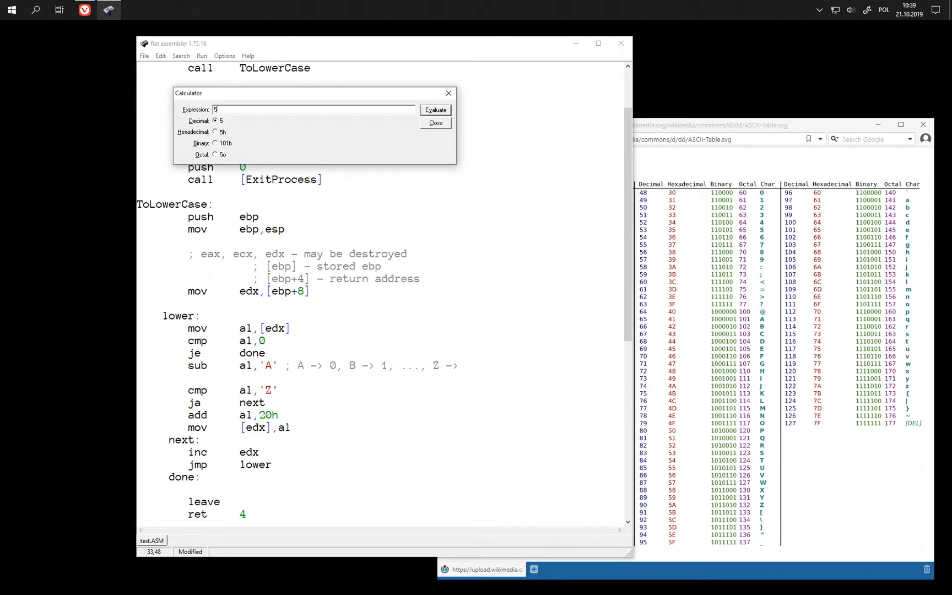
text(Ah-41h)
click(468, 367)
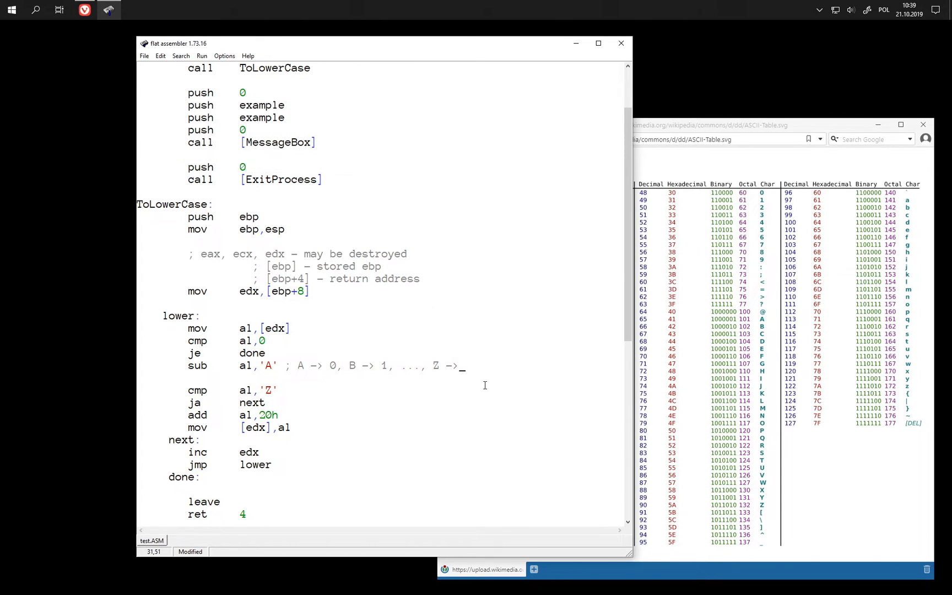
text( 25)
Compare al with 25 instead of 'Z' and remove the blank line above the cmp.
drag(261, 390, 282, 391)
text(25)
key(Home)
key(Delete)
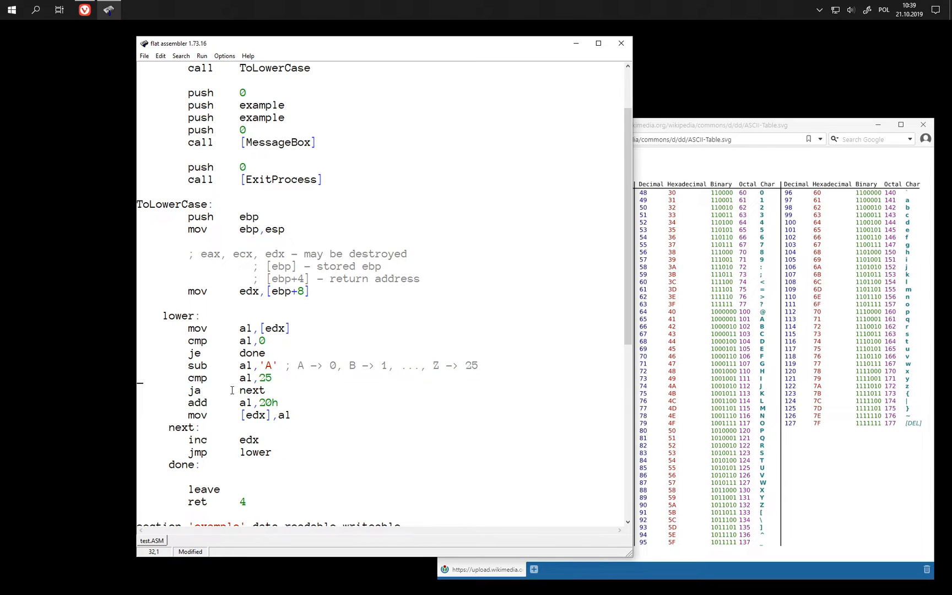
Remove the 20h operand from the add instruction, pointing out ja next, next: and the 0 comment.
drag(188, 390, 272, 390)
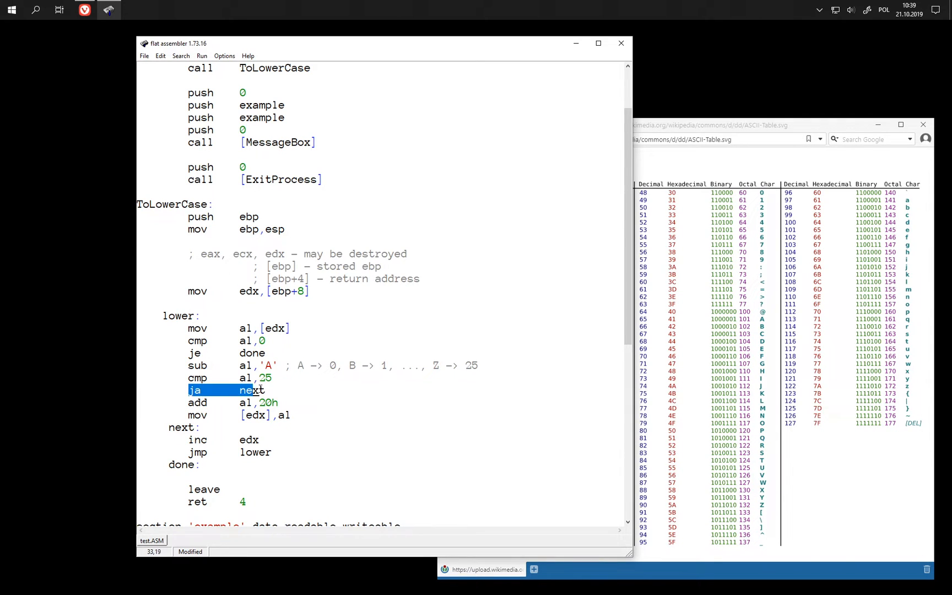
double_click(173, 429)
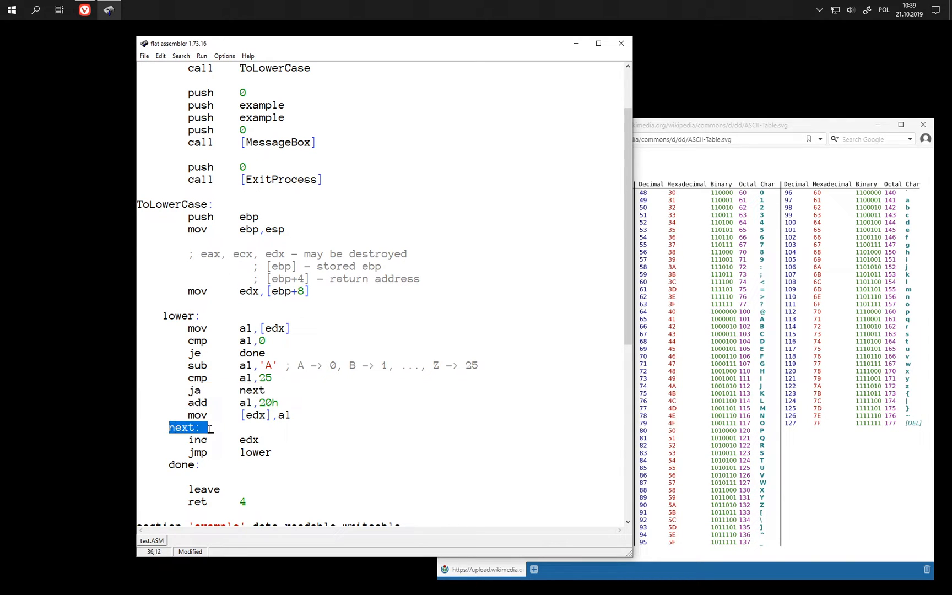
click(256, 427)
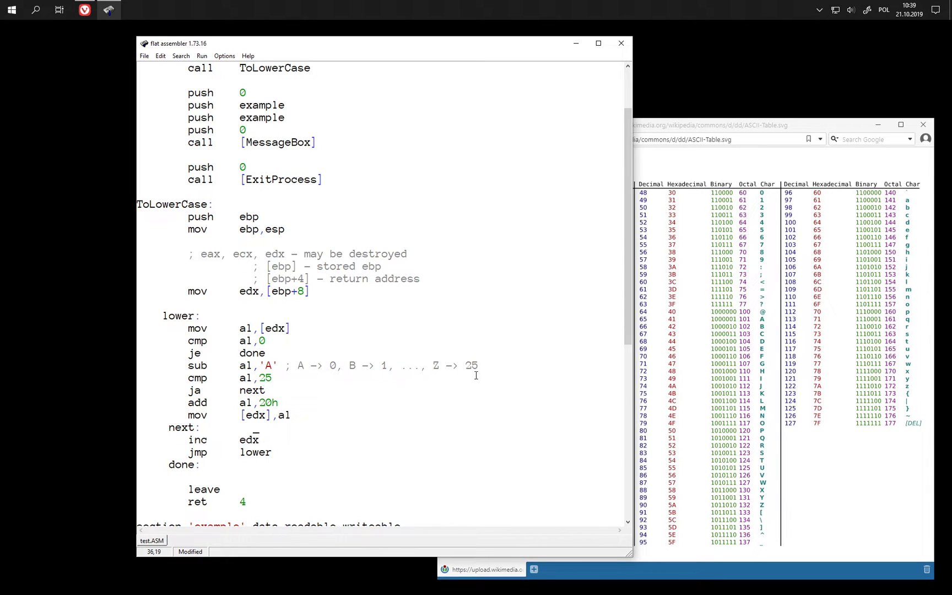
click(270, 403)
key(BackSpace)
key(BackSpace)
key(BackSpace)
click(335, 377)
click(328, 368)
click(263, 402)
text('a)
Erase the trial 61h operand so the add instruction adds 'a' to al.
key(Left)
key(Left)
key(Left)
text(61h)
key(shift+End)
key(Delete)
key(BackSpace)
key(BackSpace)
key(BackSpace)
text(a')
key(F9)
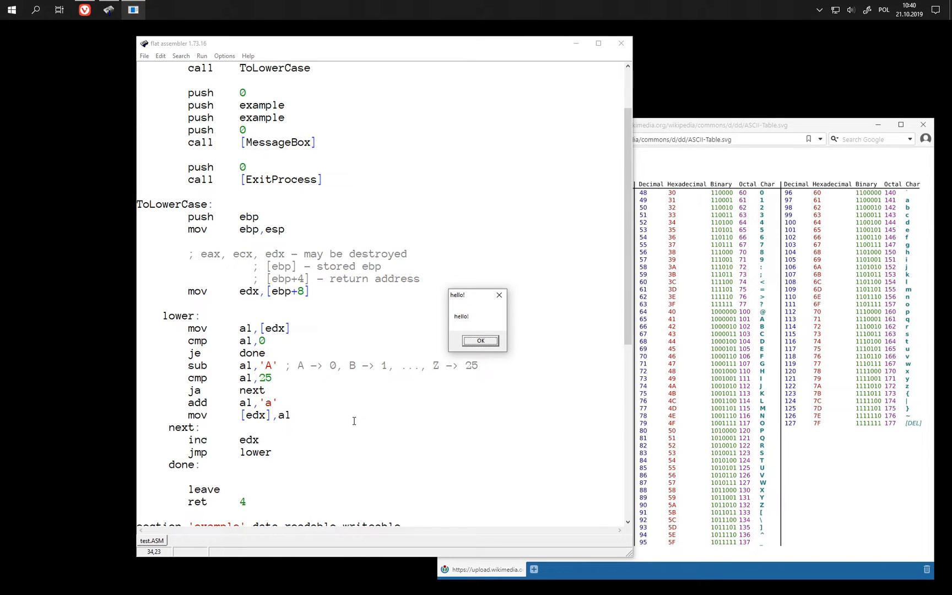
key(Return)
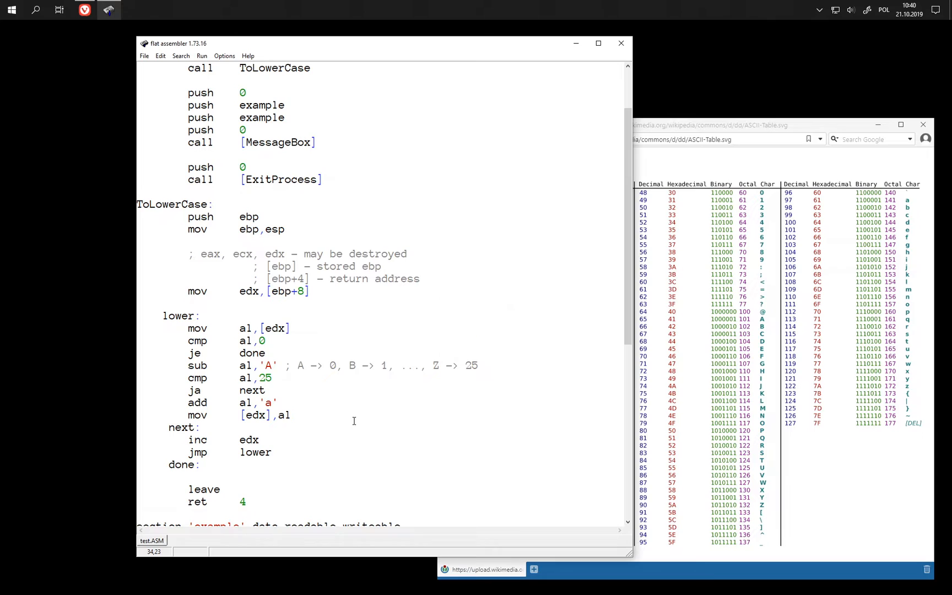
click(318, 413)
click(256, 377)
drag(192, 390, 272, 394)
click(272, 395)
click(749, 128)
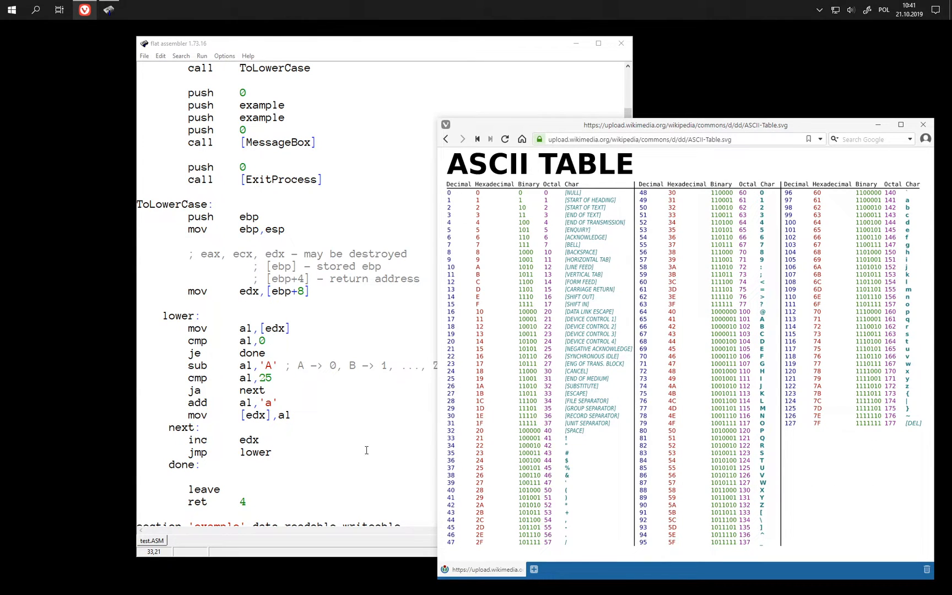
click(314, 380)
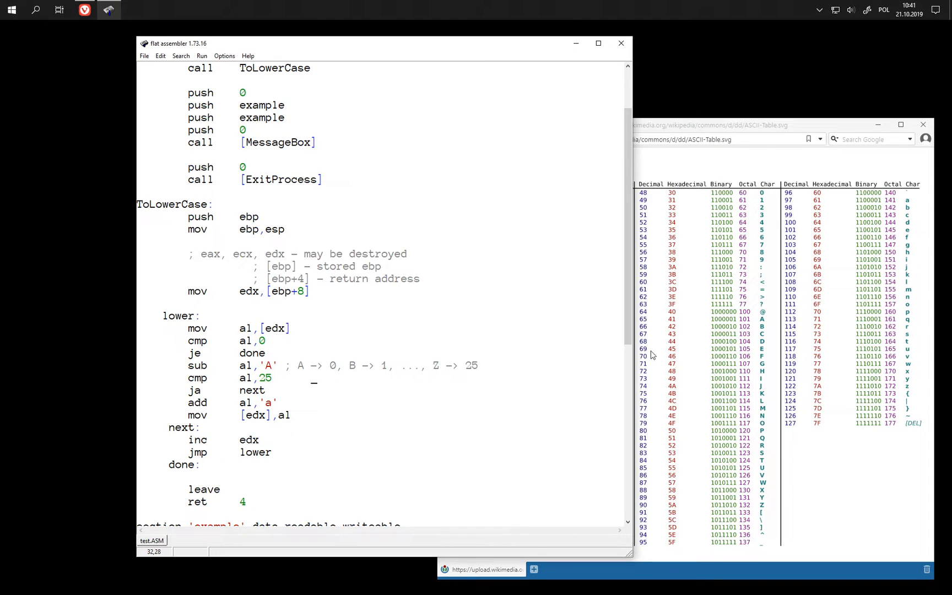
click(344, 402)
click(716, 133)
click(356, 401)
double_click(207, 368)
click(210, 367)
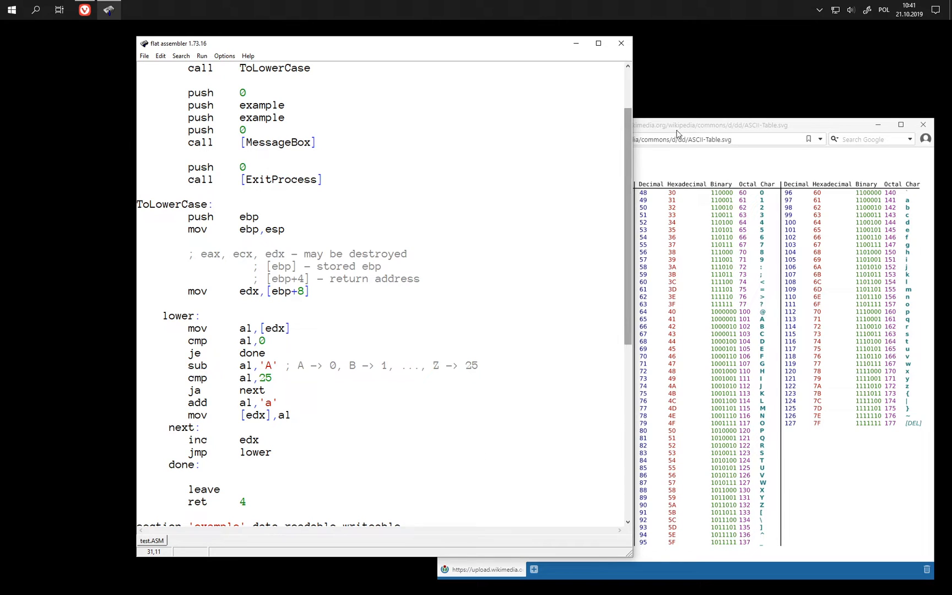
click(273, 403)
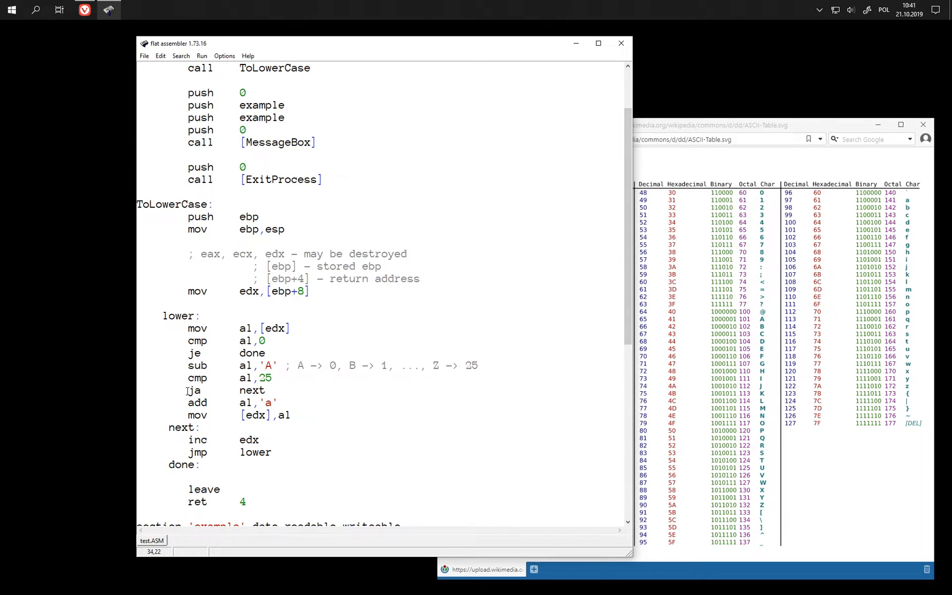
drag(188, 378, 273, 375)
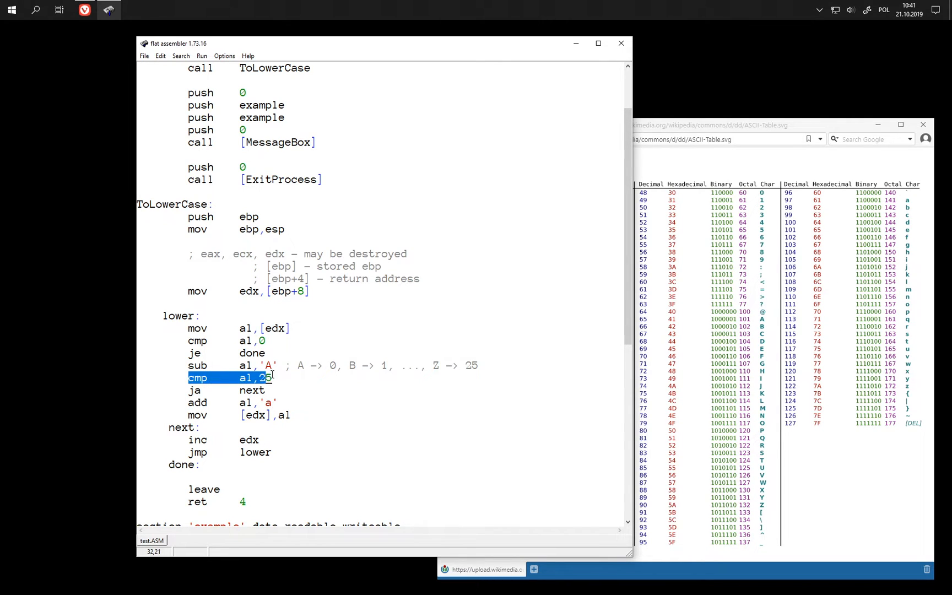
click(209, 393)
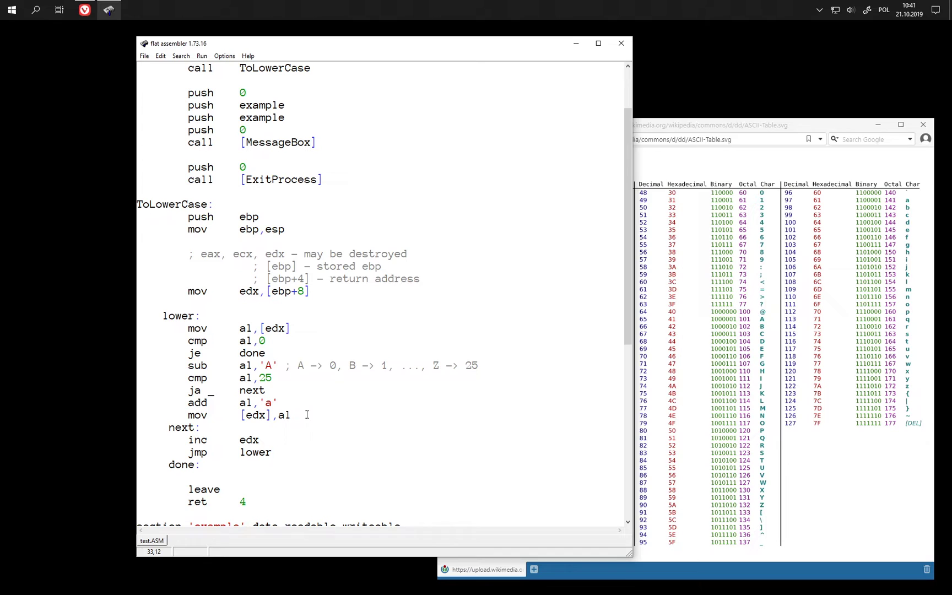
click(307, 419)
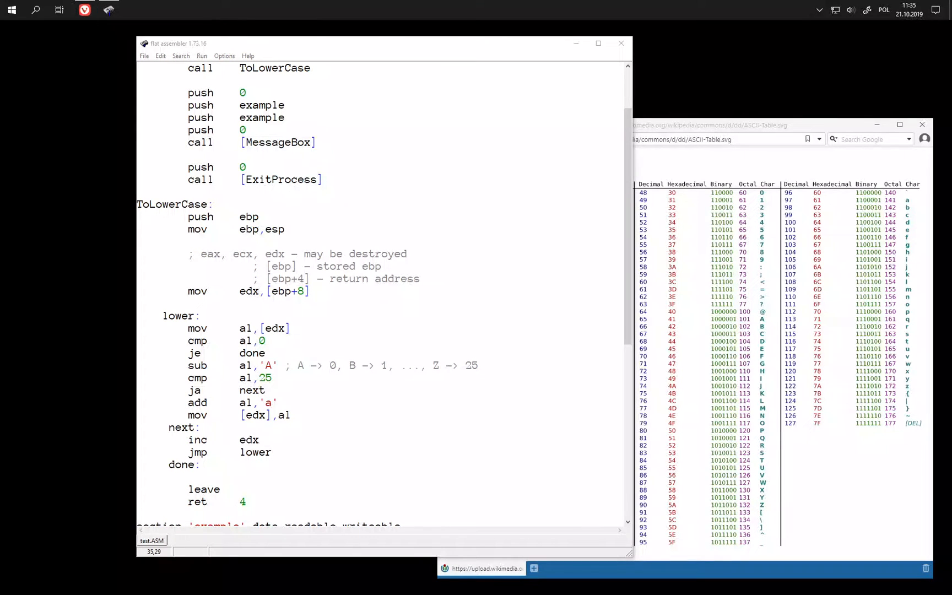
Compare al with 'Z'-'A' instead of 25, drop the sub-line comment, and run to confirm hello! still shows.
double_click(265, 379)
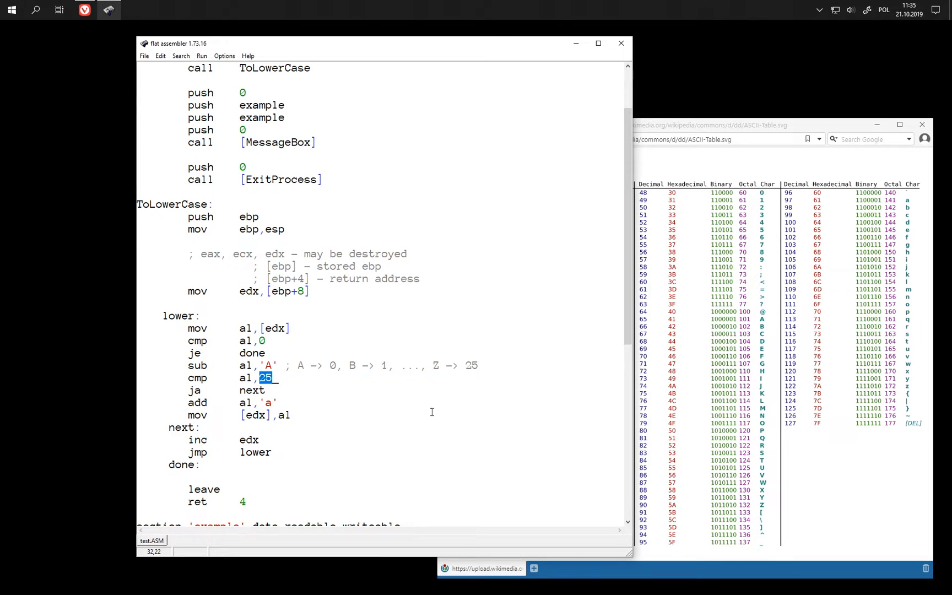
text('Z')
text(-'A')
key(Left)
key(Left)
key(shift+End)
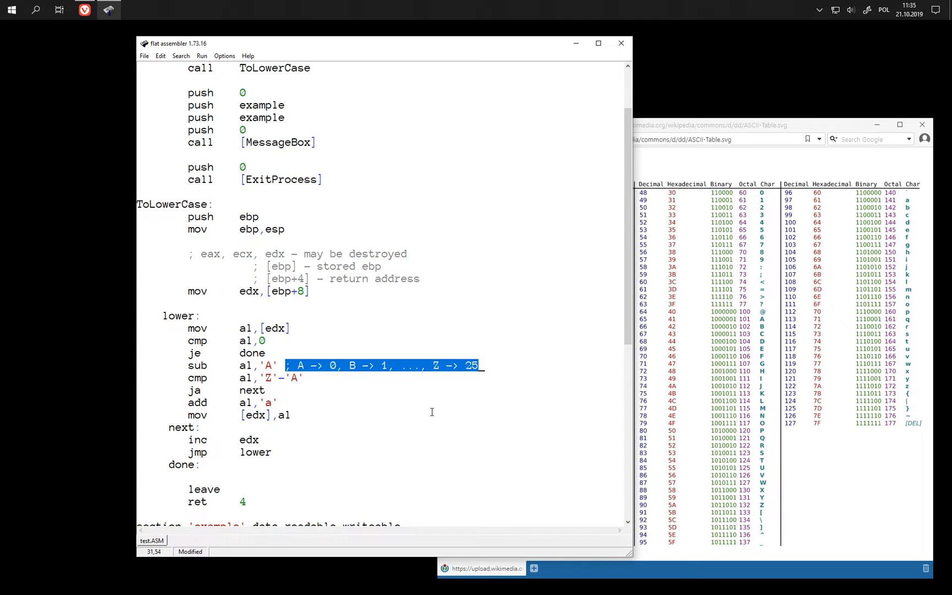
key(Delete)
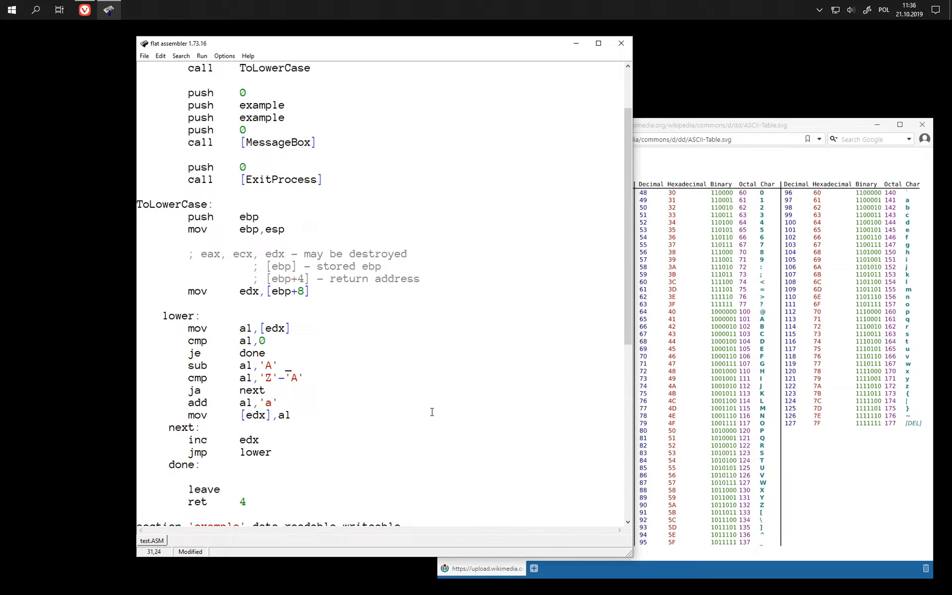
key(F9)
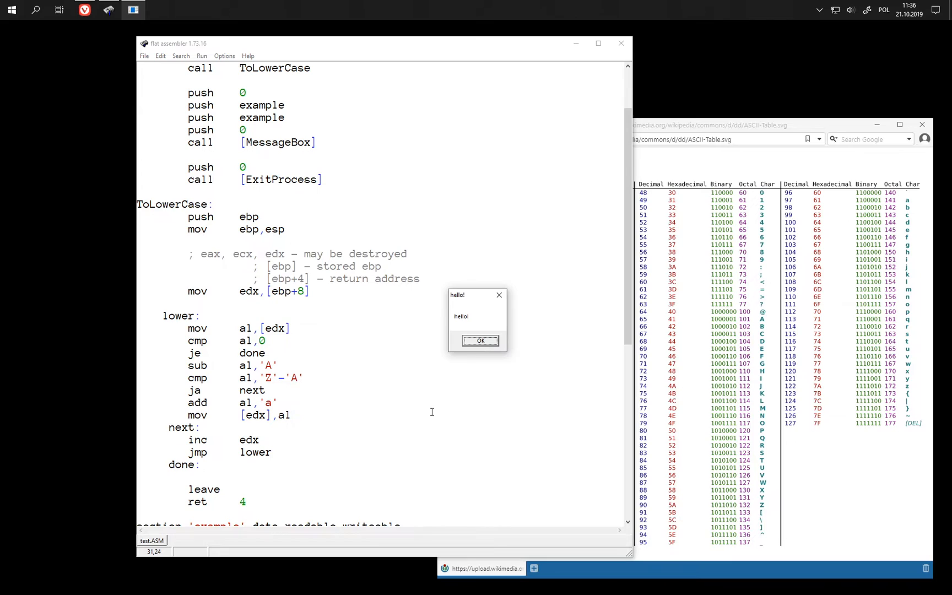
key(Return)
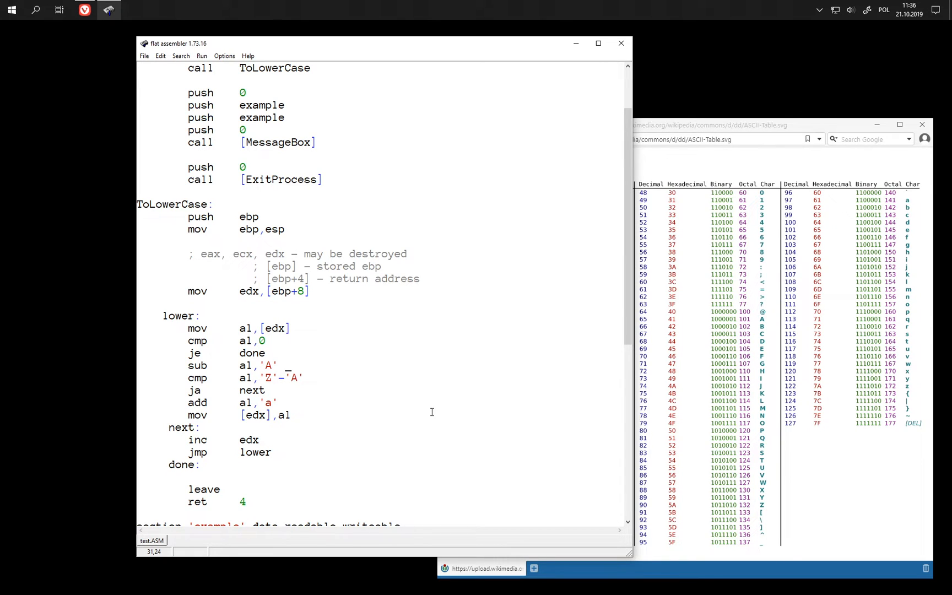
Insert int3, mov cl,255 and add cl,1 right below the start: label.
key(Home)
scroll(402, 399, up, 2)
click(252, 119)
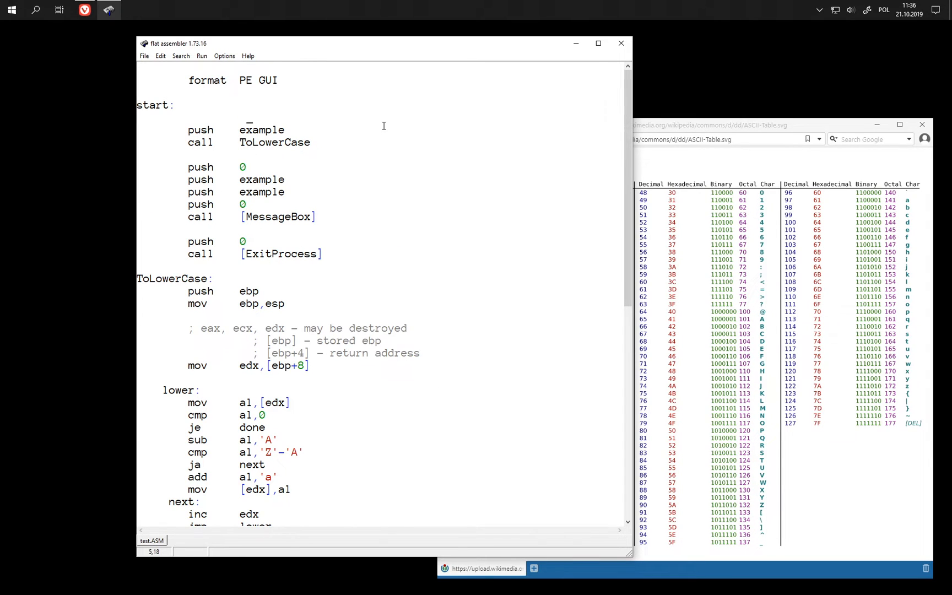
key(Return)
key(Return)
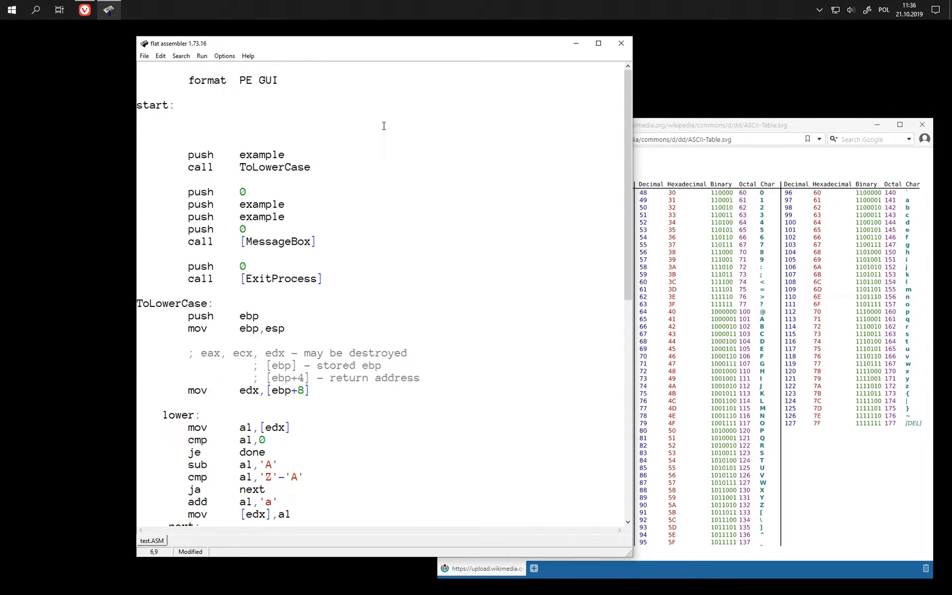
text(mov     cl)
text(,255)
key(Return)
text(ad)
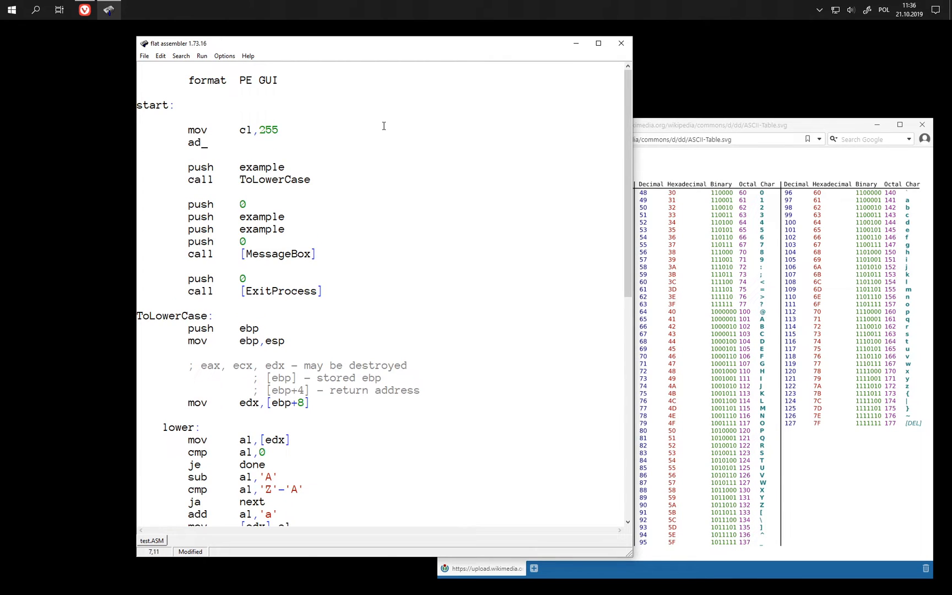
text(d     cl,1)
key(Up)
key(Up)
key(Return)
text(int3)
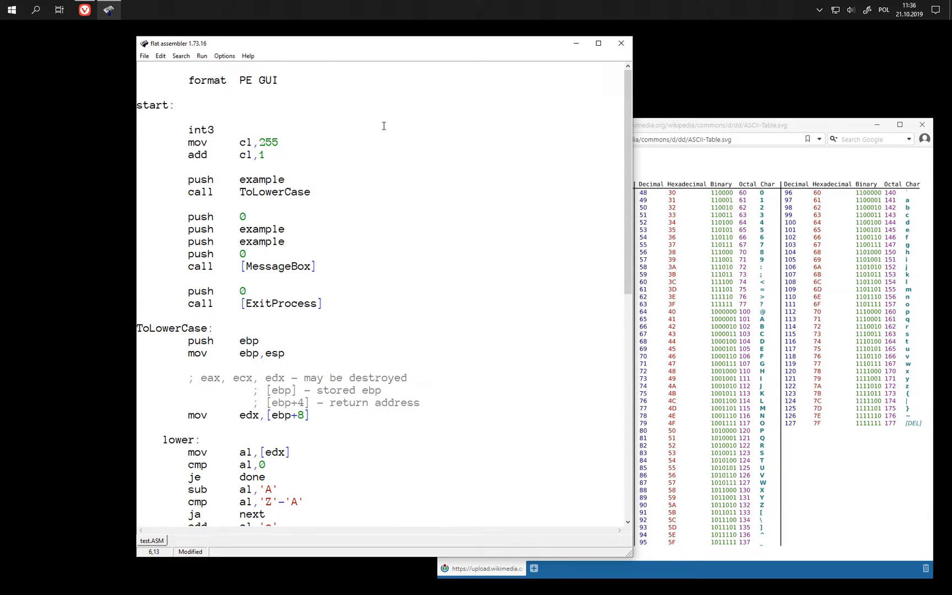
Launch under OllyDbg and step through INT3, mov cl,255 and add cl,1 to watch CL wrap to 00 with carry.
key(F9)
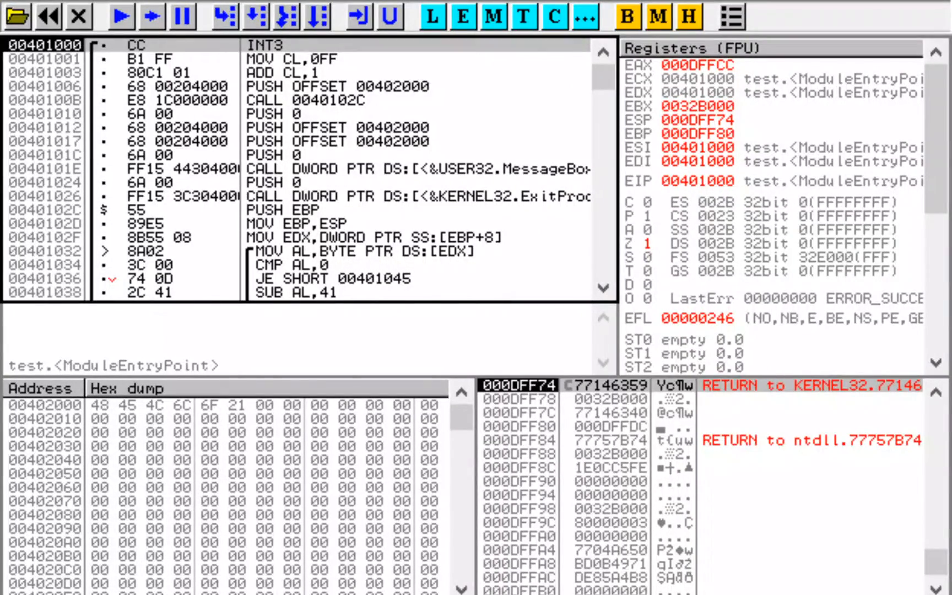
key(F7)
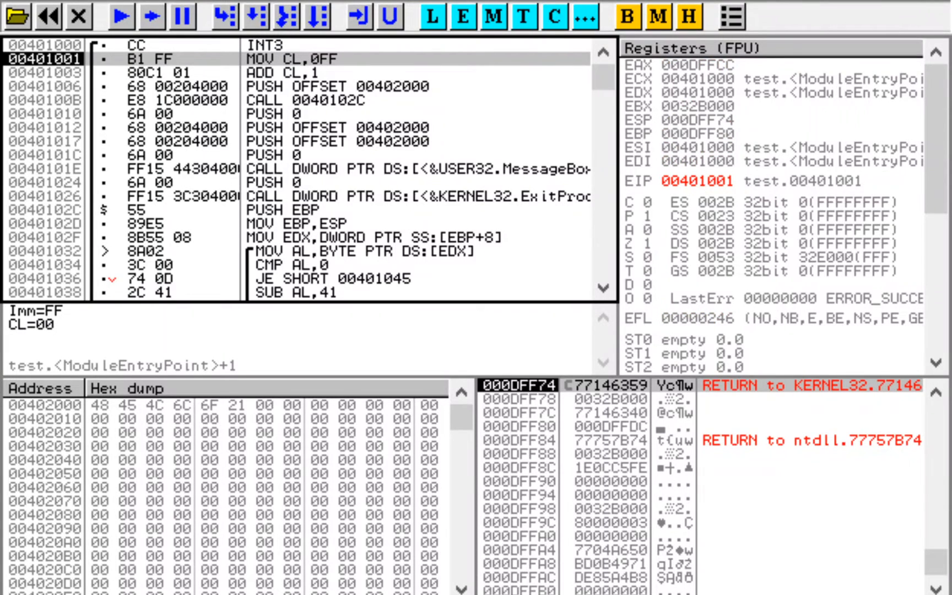
key(F7)
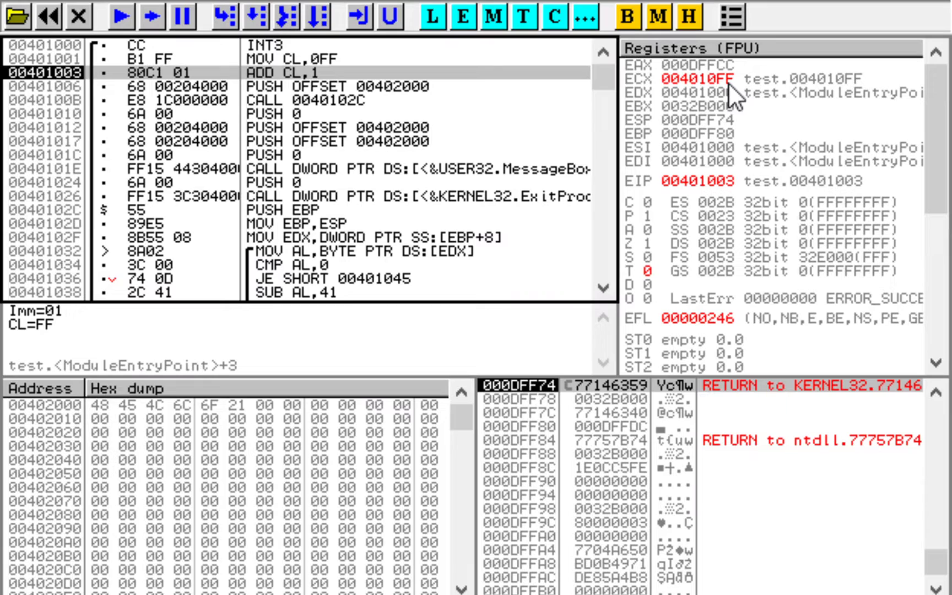
key(F7)
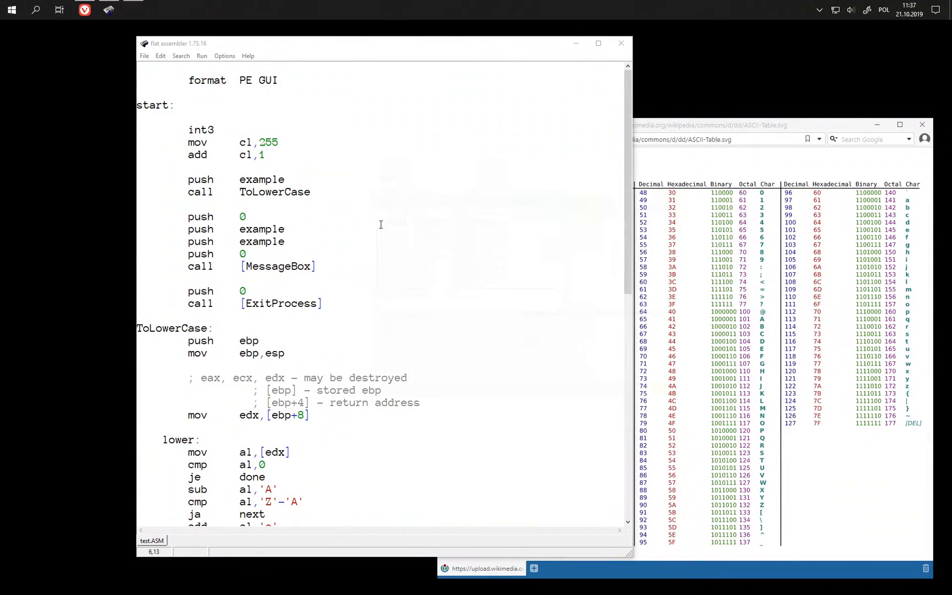
Refocus the test.ASM source, highlighting the 255 value, before opening a new untitled document.
click(276, 180)
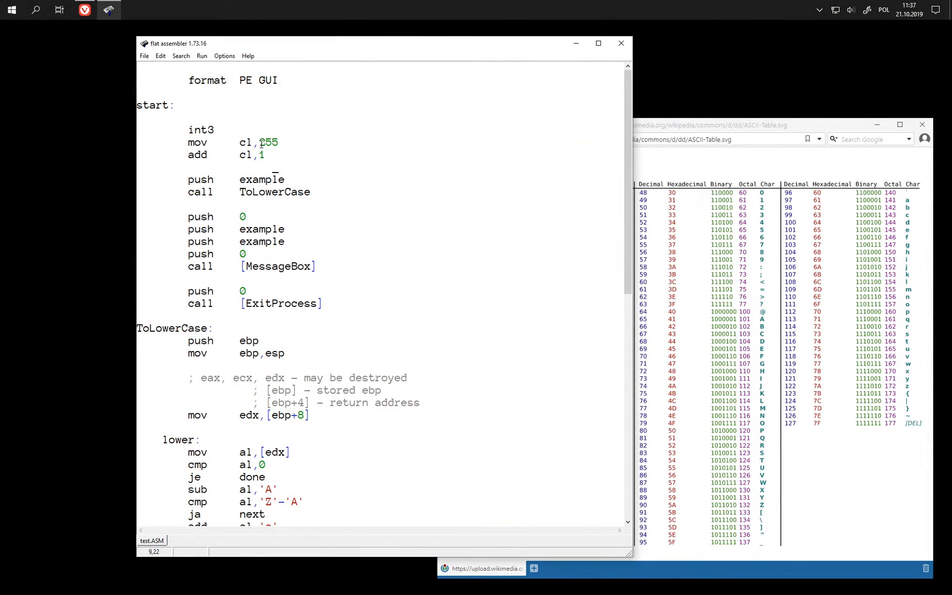
drag(260, 143, 281, 142)
click(335, 221)
In a new blank document note 11111111 = 255 / -1, 00000001 = 1, 00000000 = 0, then bring the ASCII table forward.
key(ctrl+n)
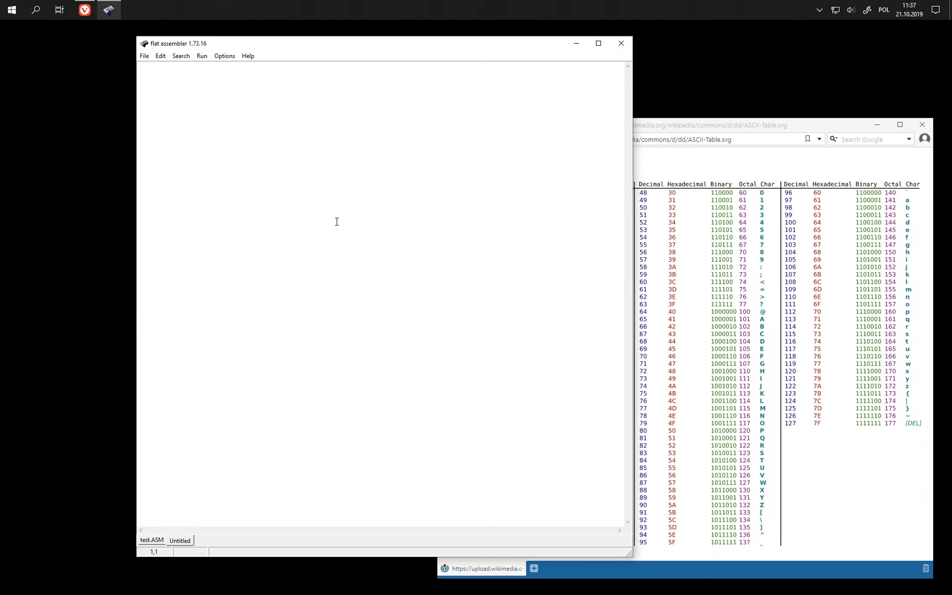
text(0000)
text(0000)
key(Tab)
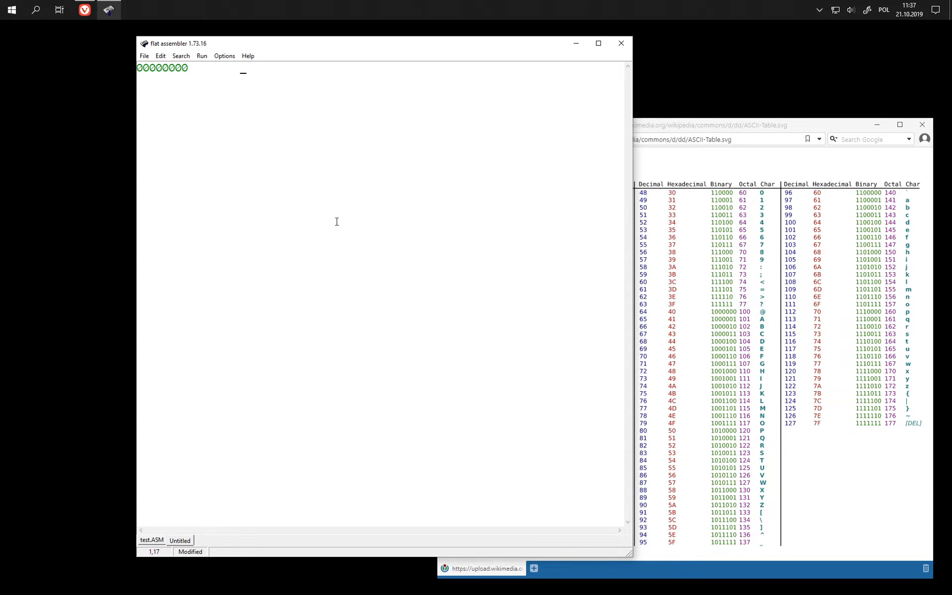
text(0)
key(Home)
key(Return)
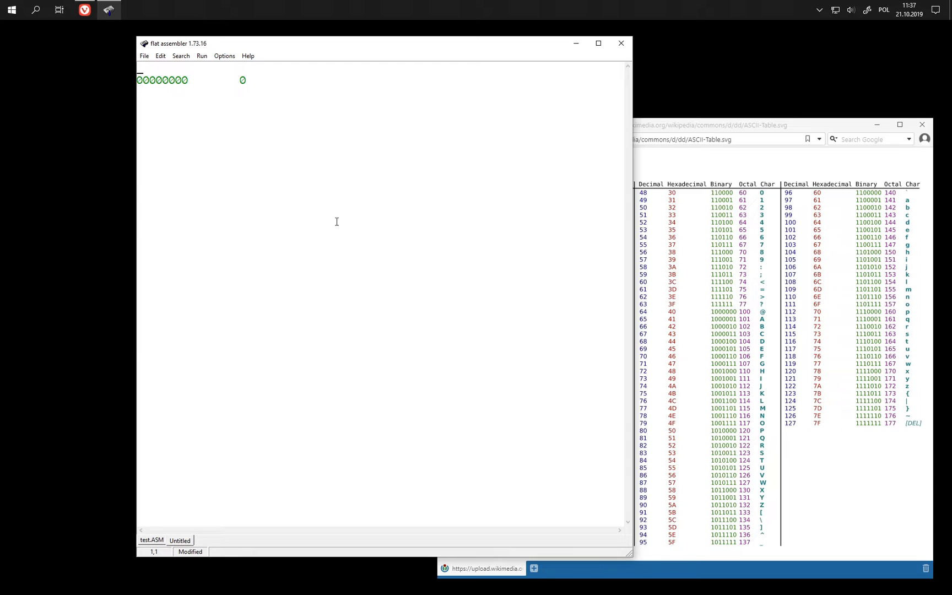
text(00000001)
key(Tab)
text(1)
key(Home)
key(Return)
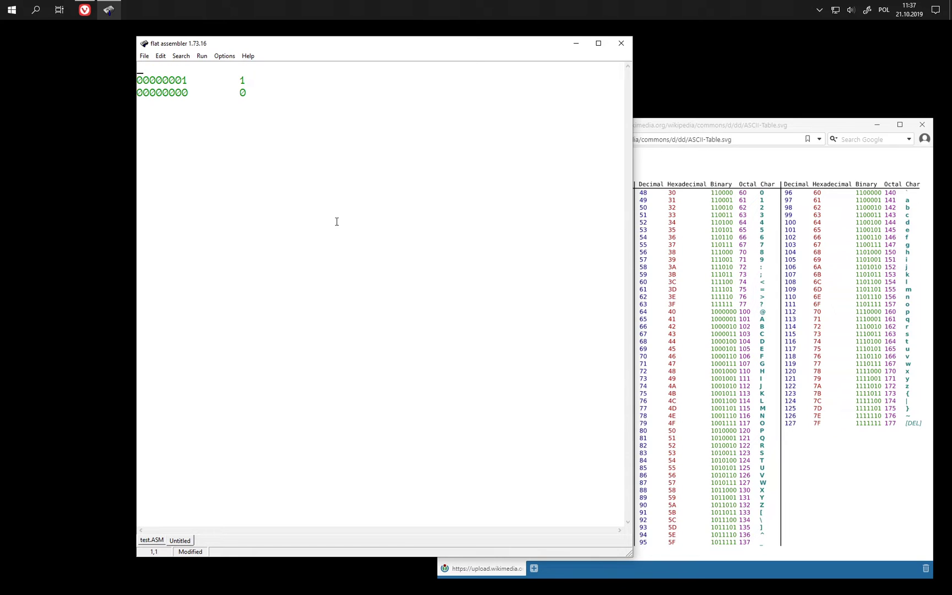
text(...)
key(Home)
key(Return)
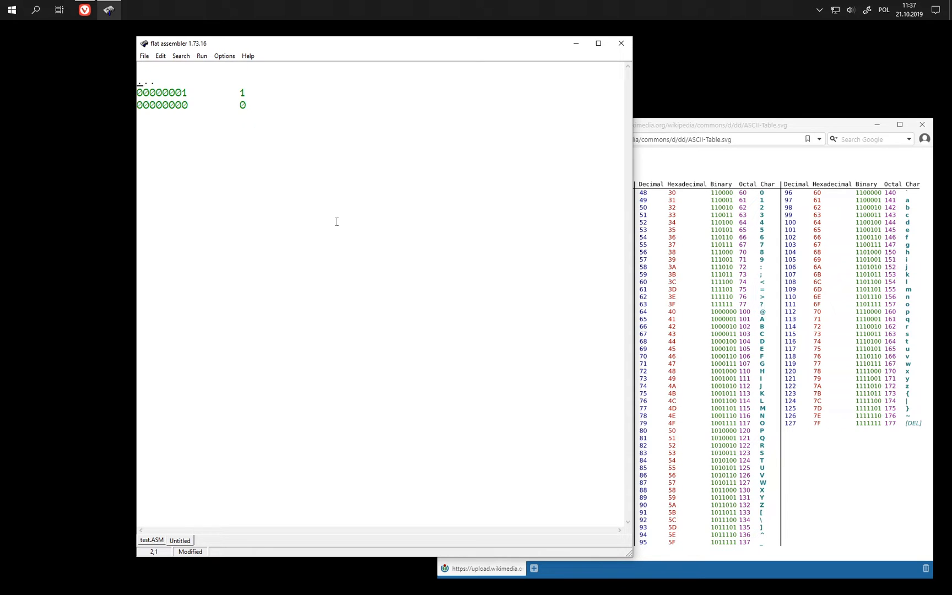
text(11111111)
key(Tab)
text(255)
text(-)
text(1)
click(673, 130)
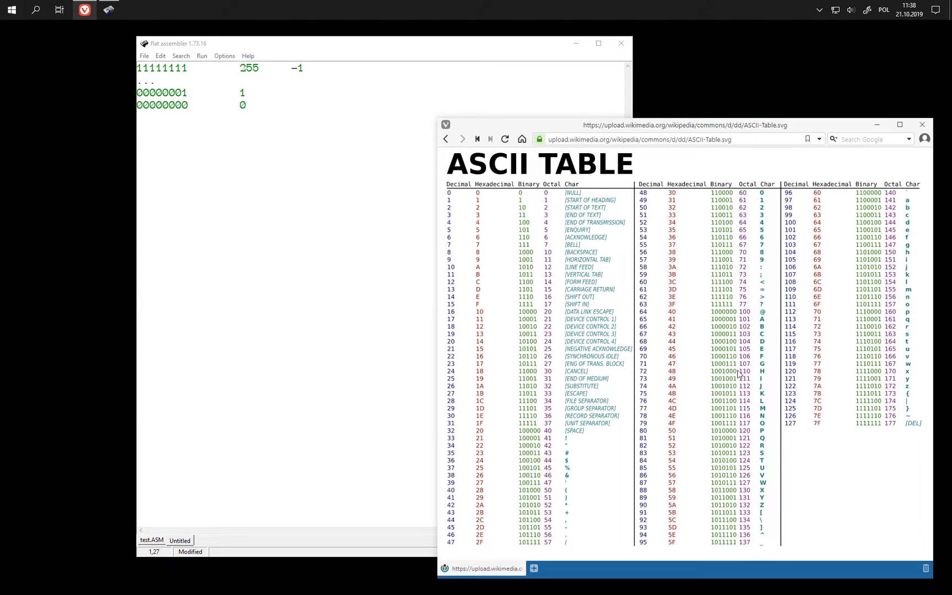
Return to the binary notes and walk through the 11111111 bits, its 255 value and the -1 sign.
click(313, 130)
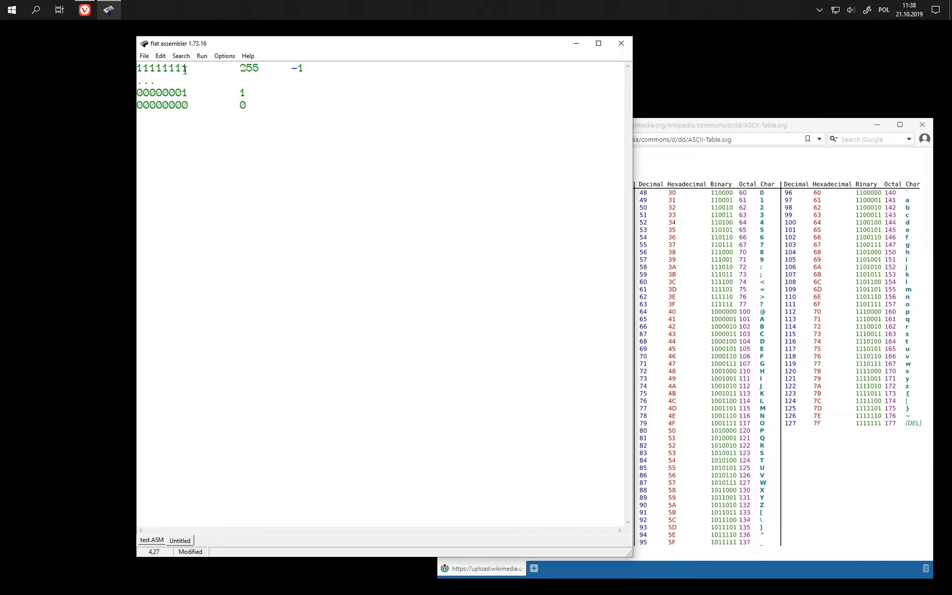
drag(183, 69, 145, 69)
click(146, 70)
click(146, 70)
click(254, 70)
click(294, 71)
drag(292, 70, 302, 70)
key(Down)
key(Right)
key(Home)
Add a 01111111 row under 11111111 and confirm with the Ctrl+F6 calculator that it equals 127.
drag(144, 94, 137, 68)
click(138, 67)
click(152, 81)
key(Return)
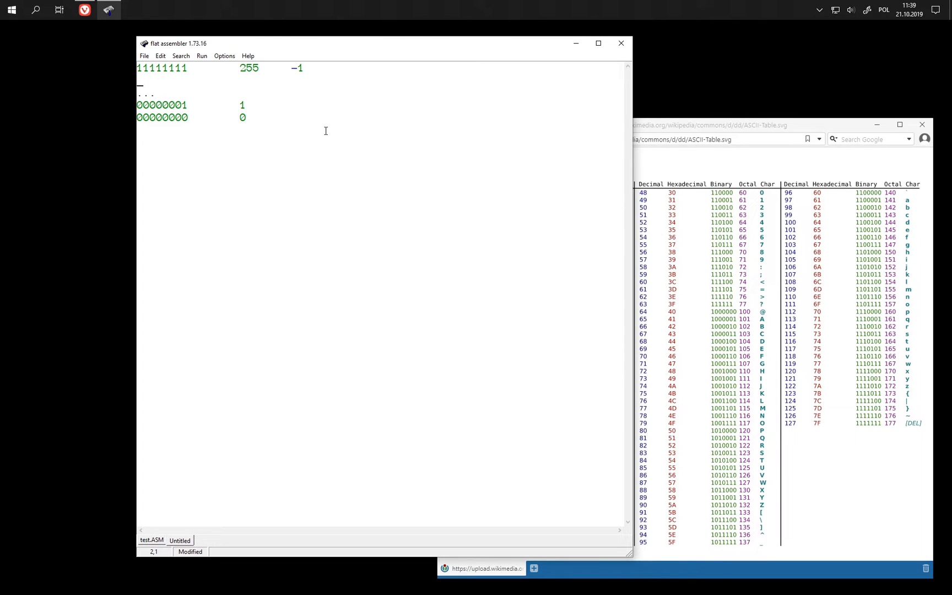
text(0111111)
text(1)
drag(144, 81, 138, 80)
click(243, 80)
text(127)
key(Home)
key(ctrl+F6)
text(111)
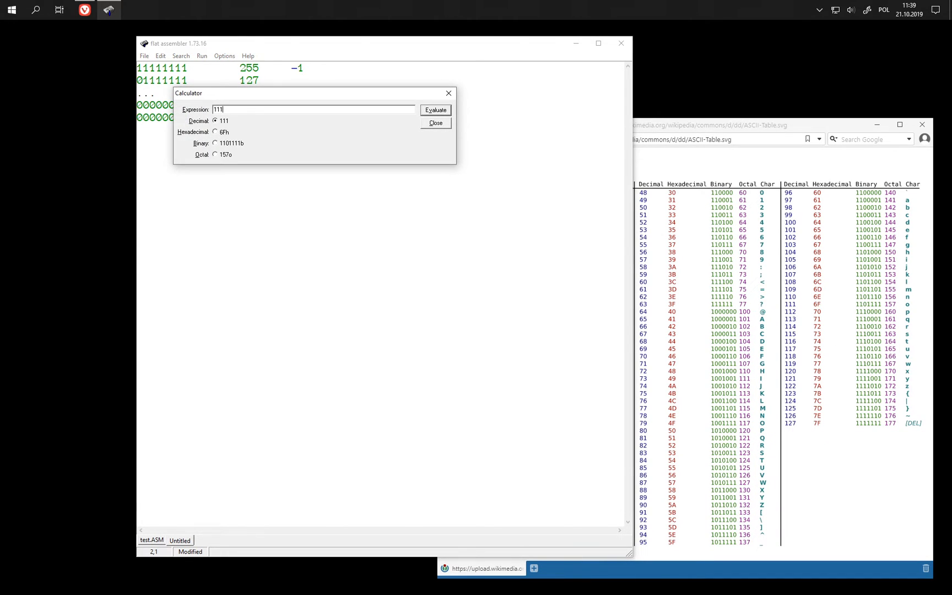
text(1111b)
key(Escape)
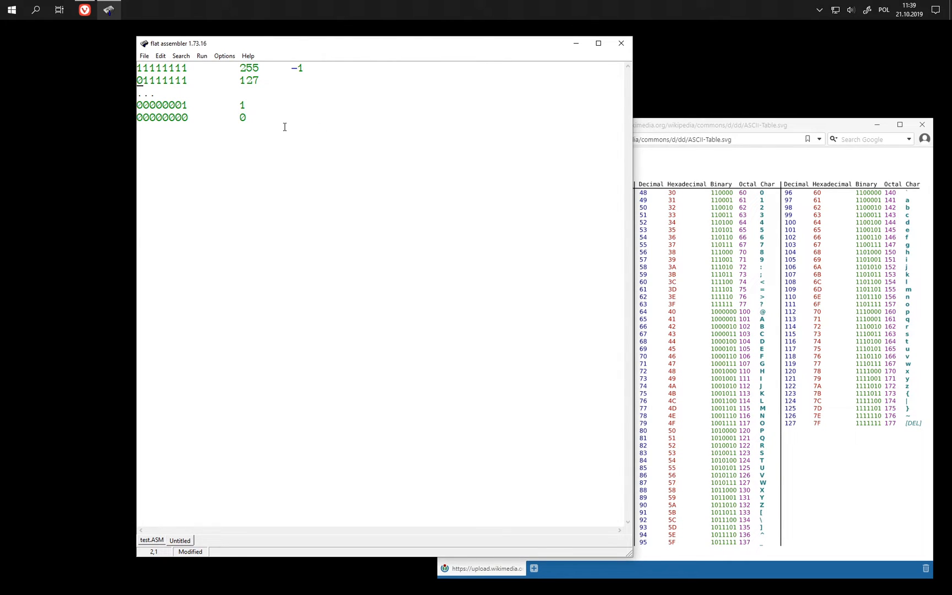
key(Return)
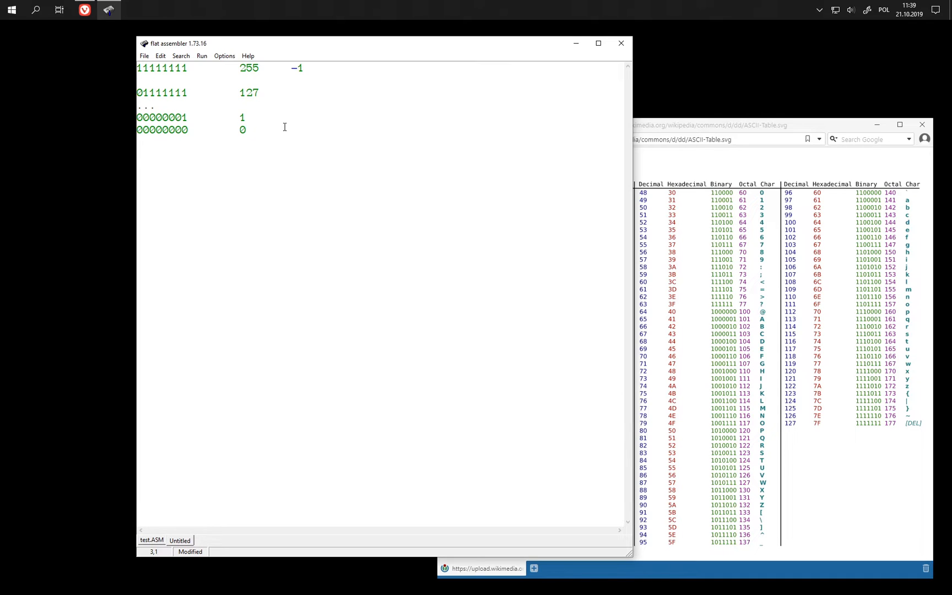
key(Left)
key(shift+Down)
key(Delete)
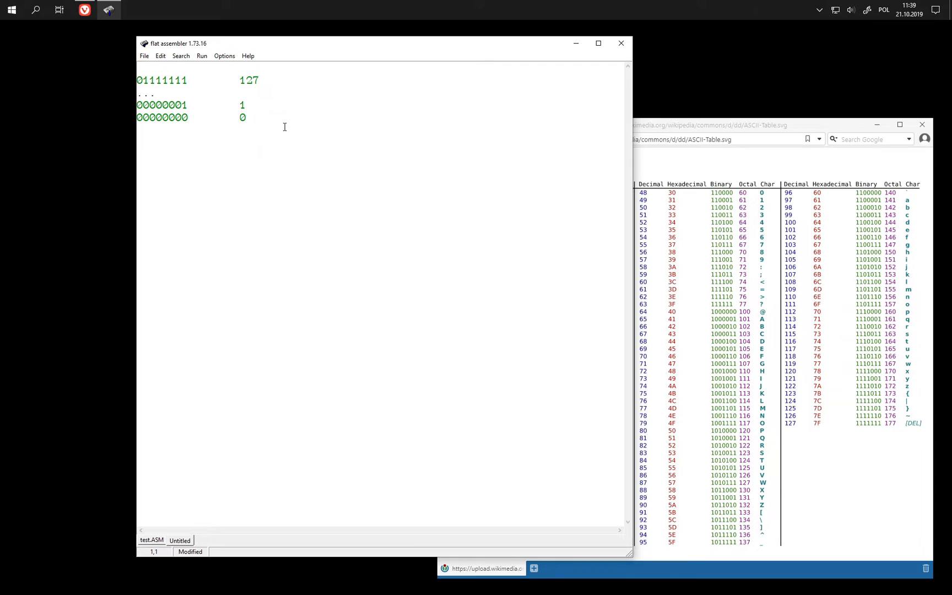
key(ctrl+End)
key(Return)
key(ctrl+v)
double_click(253, 129)
key(Delete)
key(Delete)
key(Delete)
key(Delete)
key(Delete)
key(Delete)
key(End)
key(Return)
text(1)
text(00000)
key(BackSpace)
key(BackSpace)
key(BackSpace)
key(BackSpace)
key(BackSpace)
text(1111110)
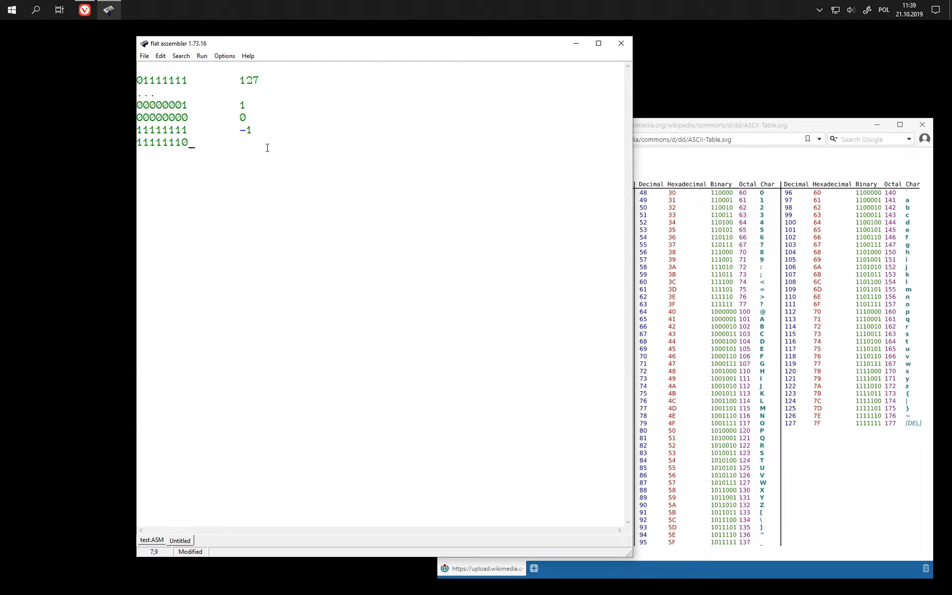
click(246, 143)
text(2)
key(Return)
text(.)
text(100)
text(00000)
key(Home)
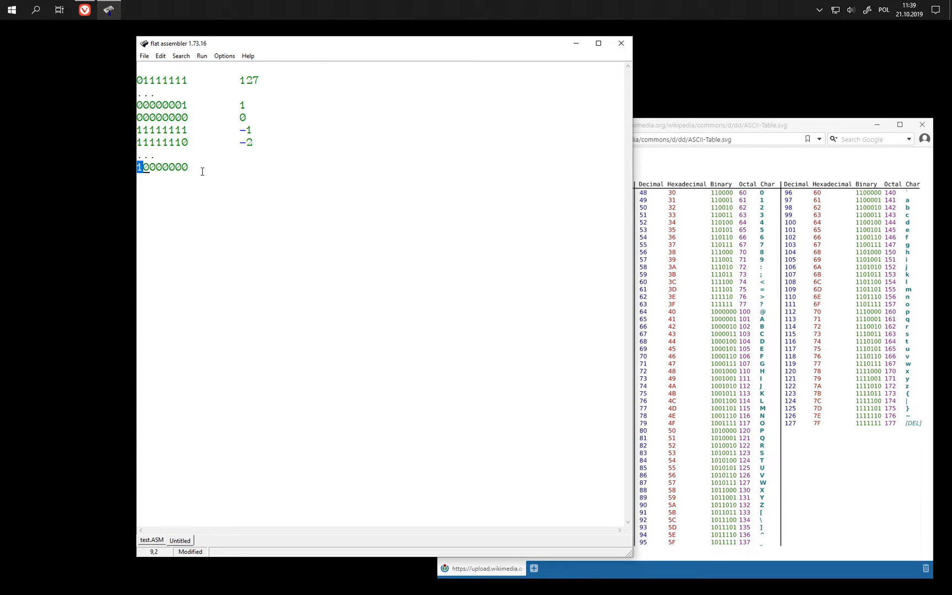
click(243, 167)
text(-128)
Point through the 127 value, the 01111111 sign bit and the 00000000 / 11111111 rows of the signed table.
click(241, 80)
drag(240, 80, 253, 81)
click(254, 80)
drag(142, 80, 196, 80)
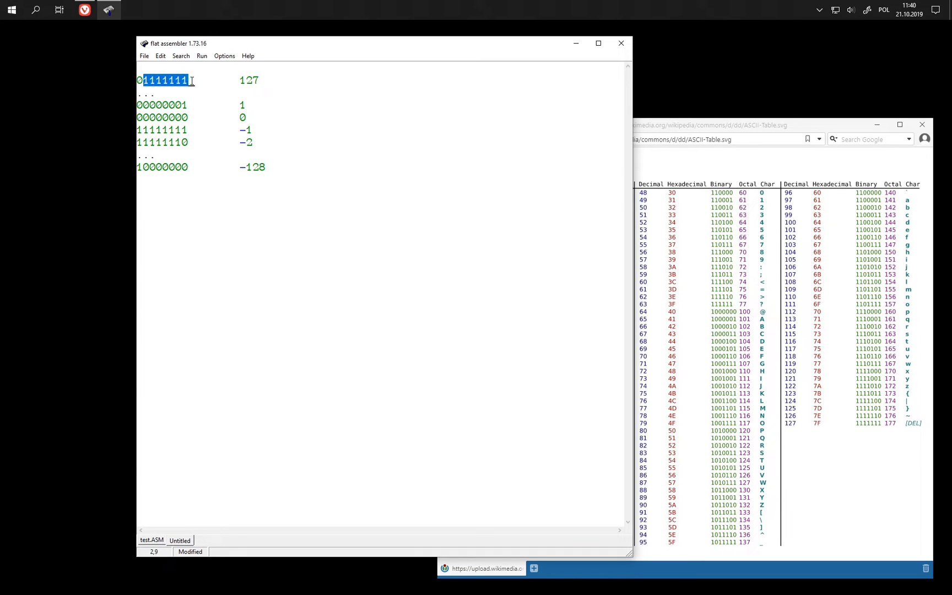
click(192, 80)
click(138, 80)
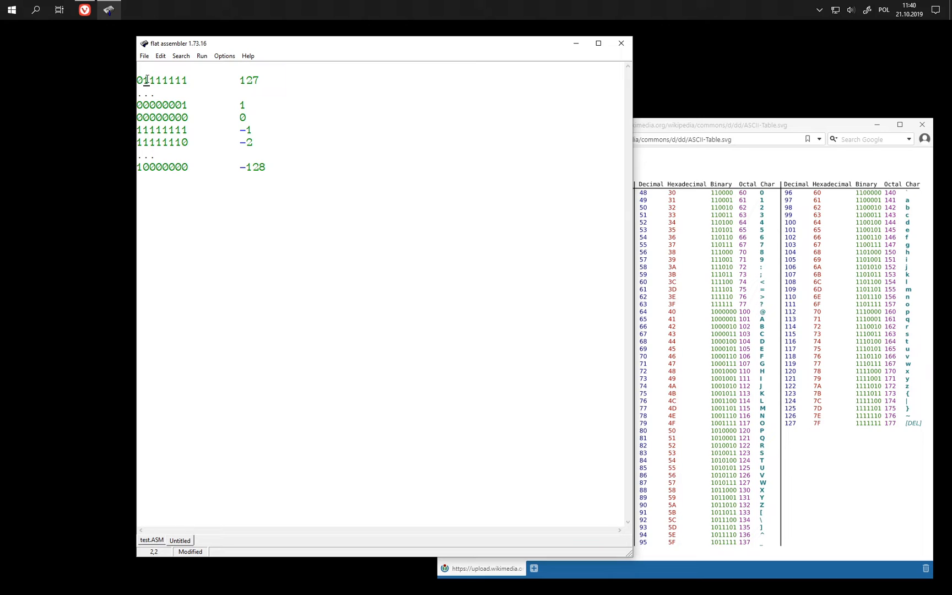
click(166, 97)
drag(143, 117, 143, 97)
key(Down)
key(Down)
key(Down)
In test.ASM replace mov cl,255 / add cl,1 with mov cl,0 and sub cl,1, then assemble and run into OllyDbg.
click(157, 543)
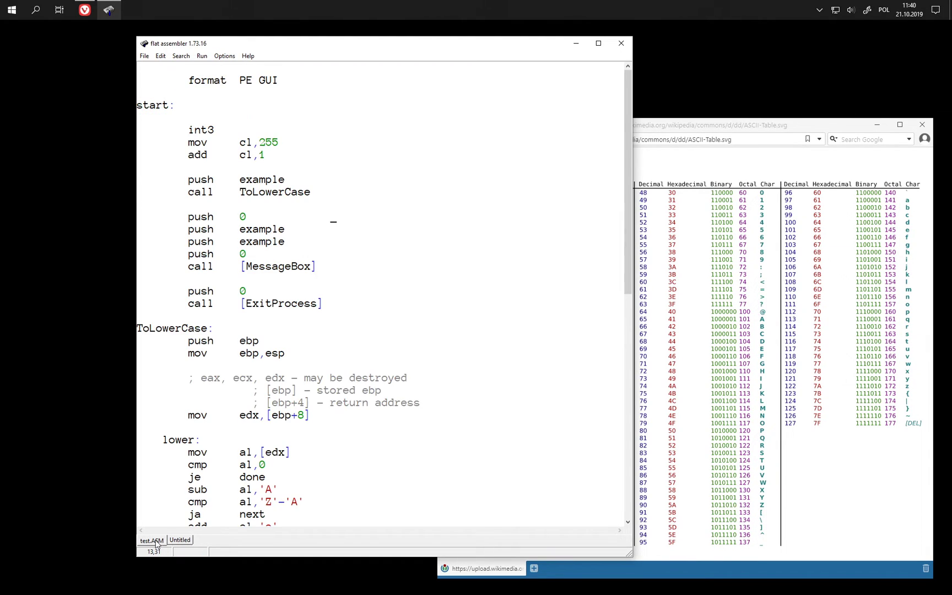
click(270, 158)
key(Home)
key(shift+Down)
key(shift+Down)
key(Delete)
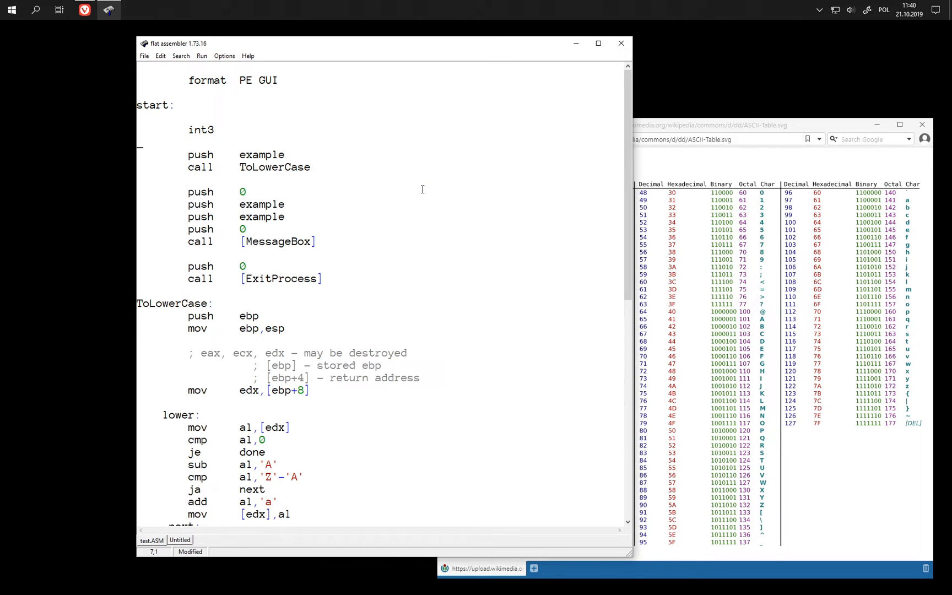
text(mov)
key(Tab)
text(a)
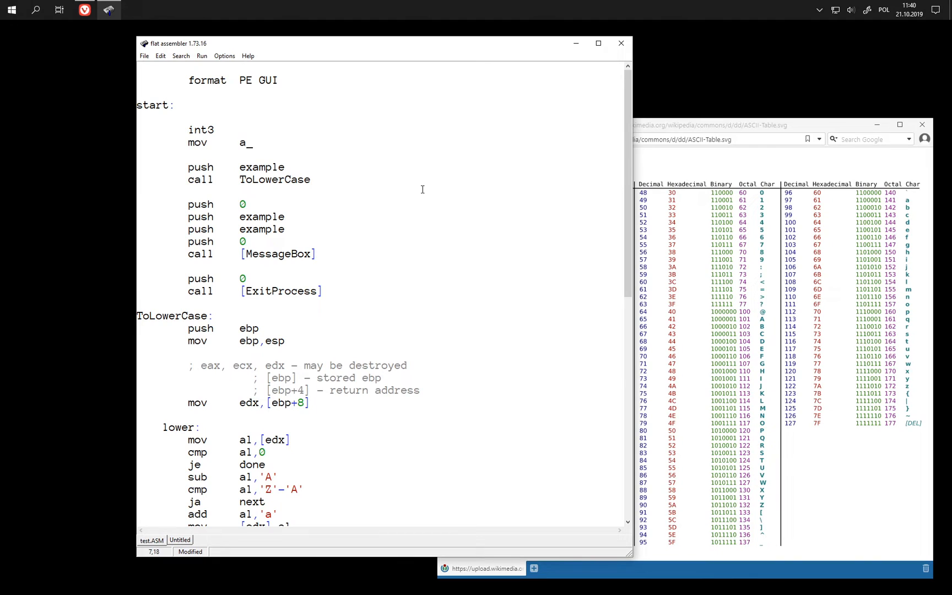
text(l,)
key(BackSpace)
key(BackSpace)
text(cl,0)
key(Return)
text(sub)
key(Tab)
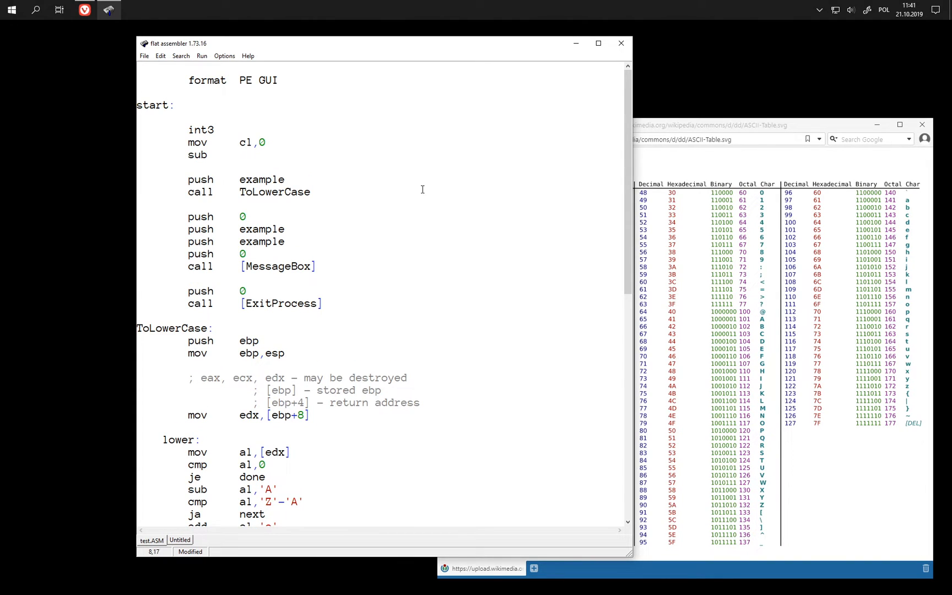
text(cl,1)
key(F9)
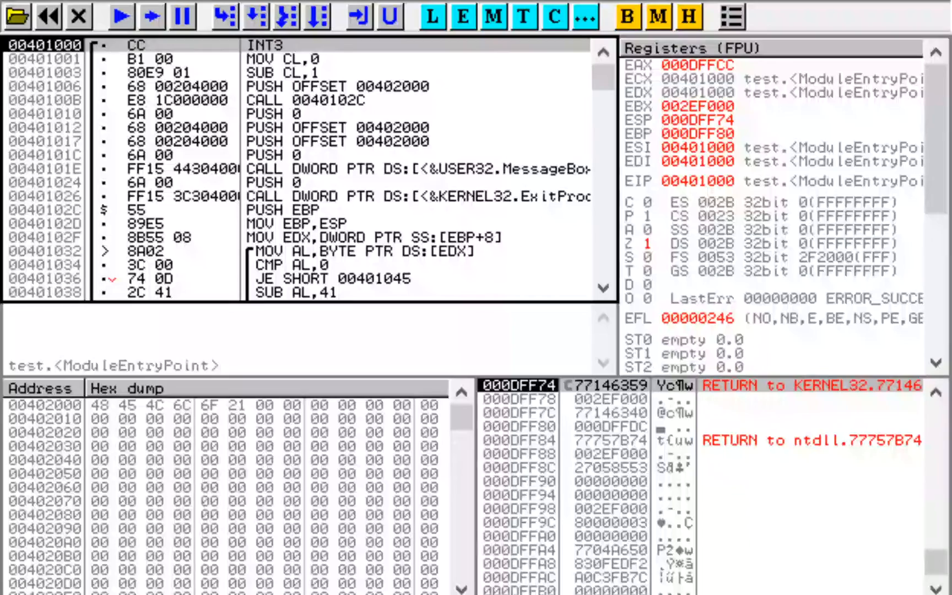
Step past int3, mov cl,0 and sub cl,1 so CL becomes FF with carry and sign set.
key(F7)
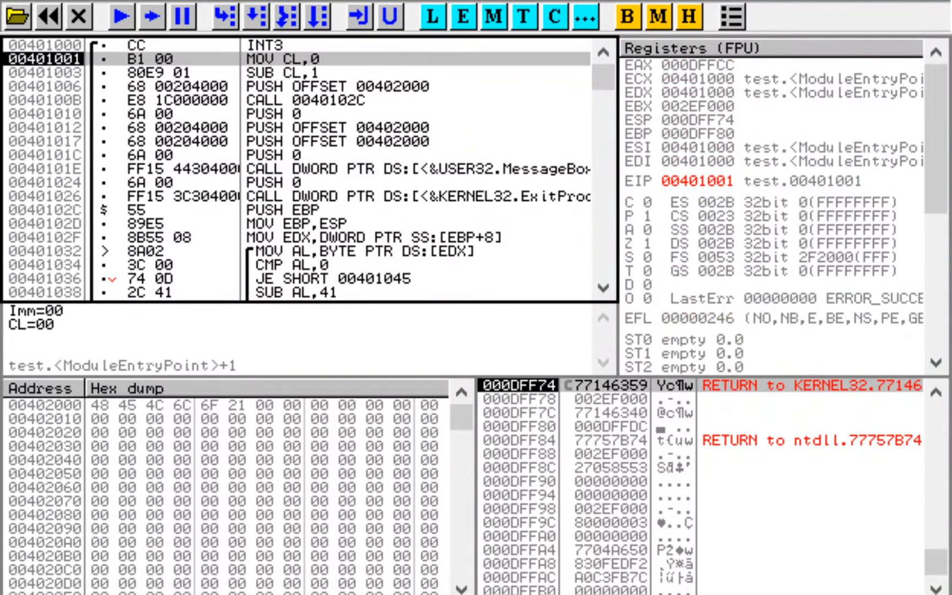
key(F7)
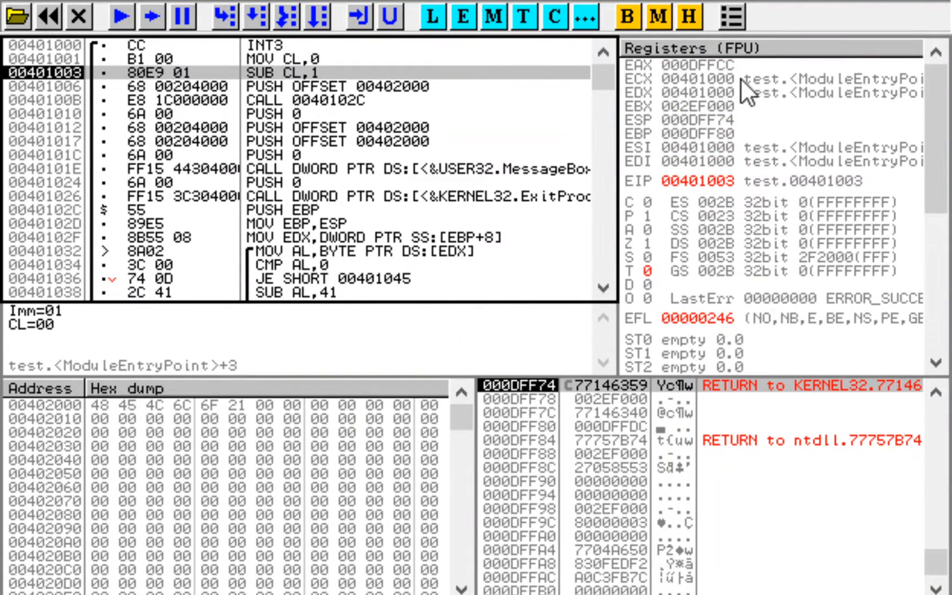
key(F7)
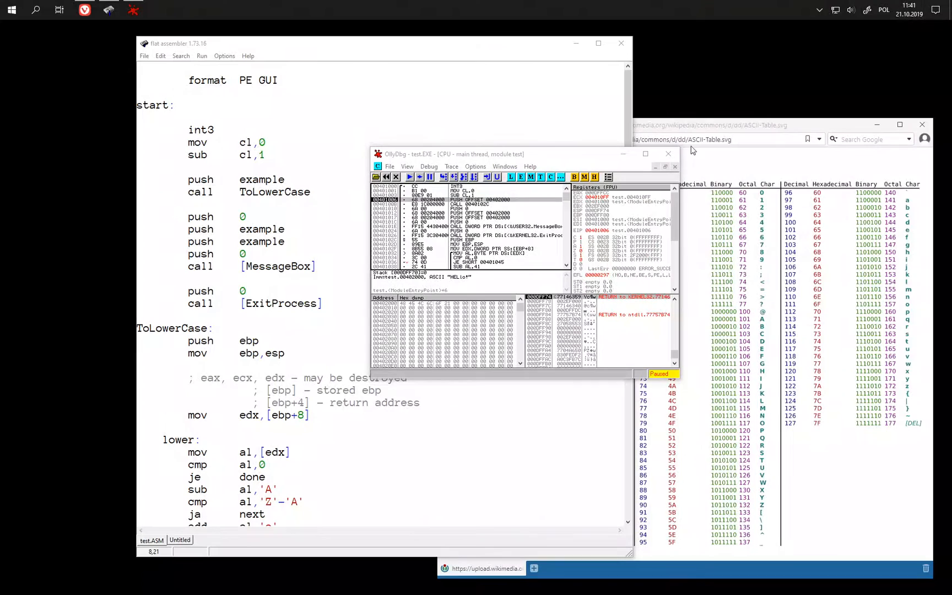
Close OllyDbg and add js and jns lines under sub cl,1 in the source.
click(668, 154)
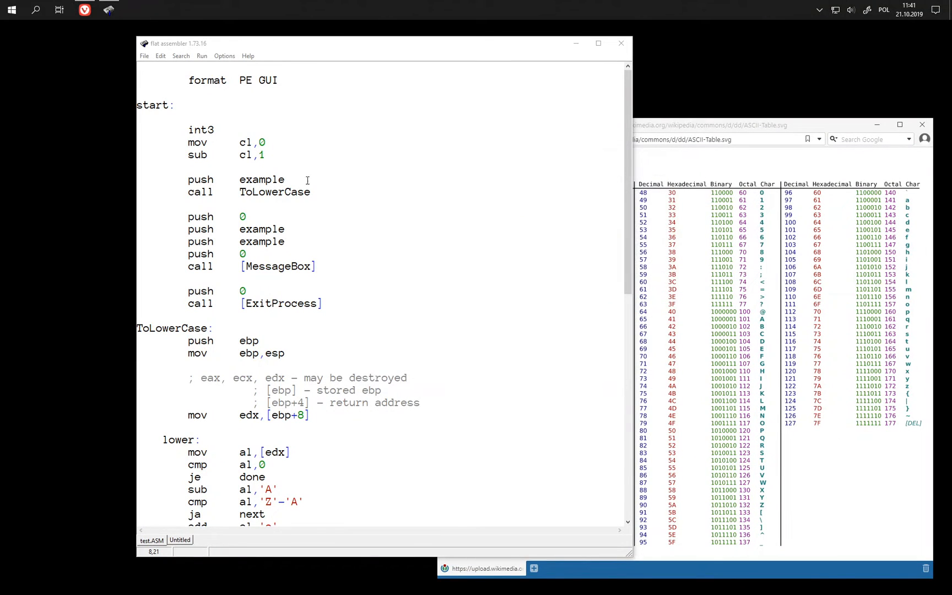
click(269, 156)
key(Return)
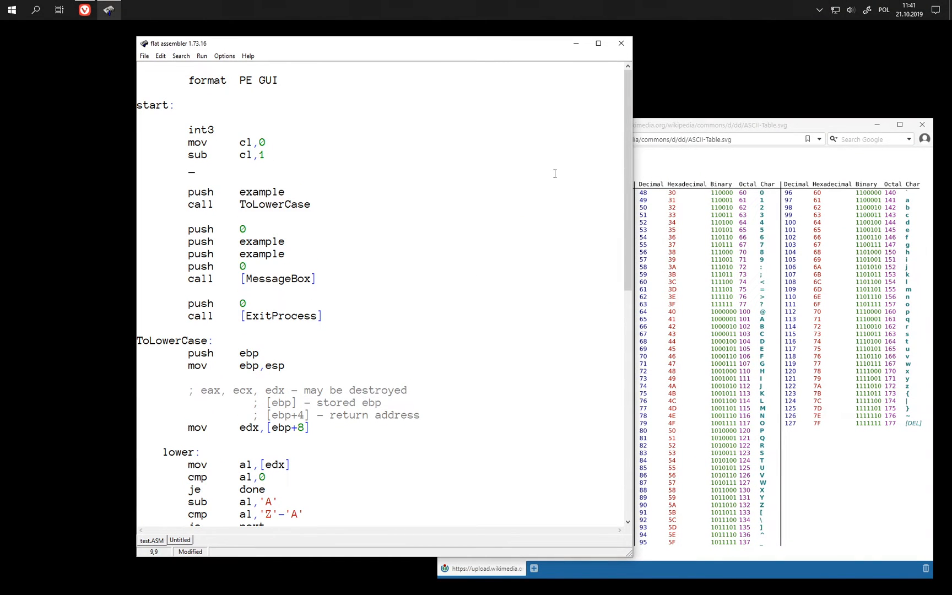
text(js)
key(Return)
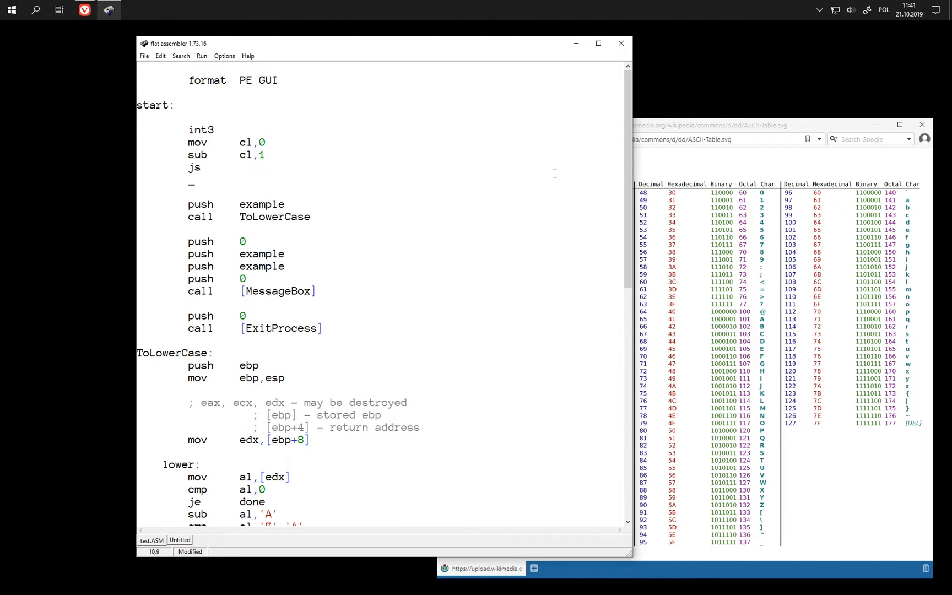
text(jns)
key(Up)
key(Left)
key(Down)
key(End)
key(Up)
Delete the mov, sub, js and jns test lines, leaving int3 before push example.
click(193, 170)
double_click(193, 169)
click(210, 179)
key(Up)
key(ctrl+y)
key(ctrl+y)
key(ctrl+y)
key(ctrl+y)
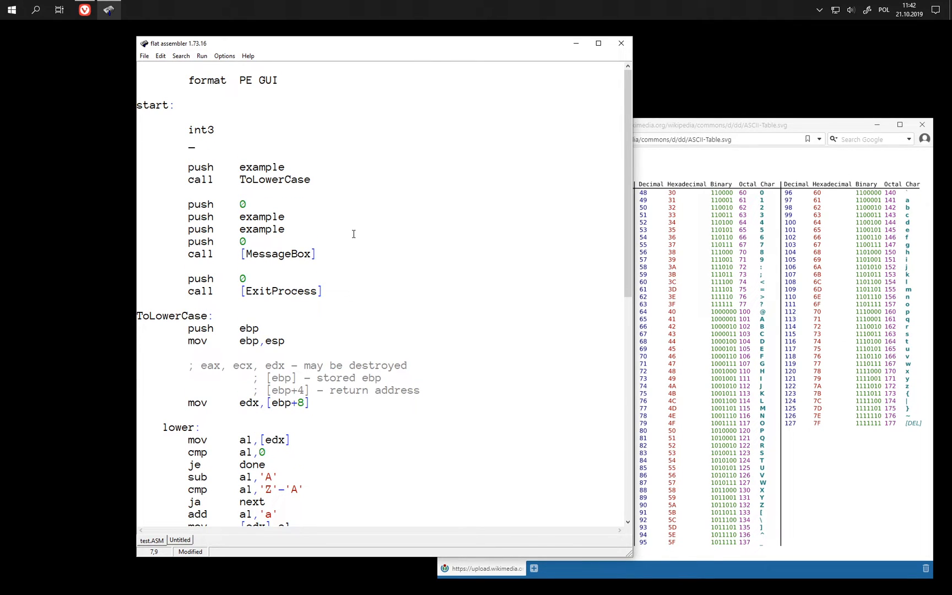
text(mov)
Write mov al,255 and add al,2 under int3, then build and run into OllyDbg.
key(Tab)
text(al,255)
key(Return)
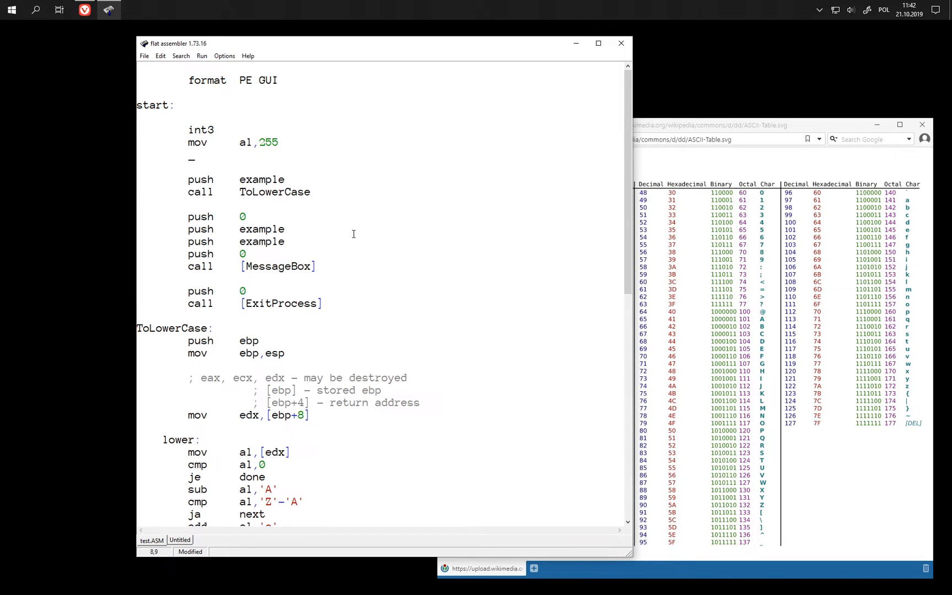
text(add     )
text(al,2)
key(F9)
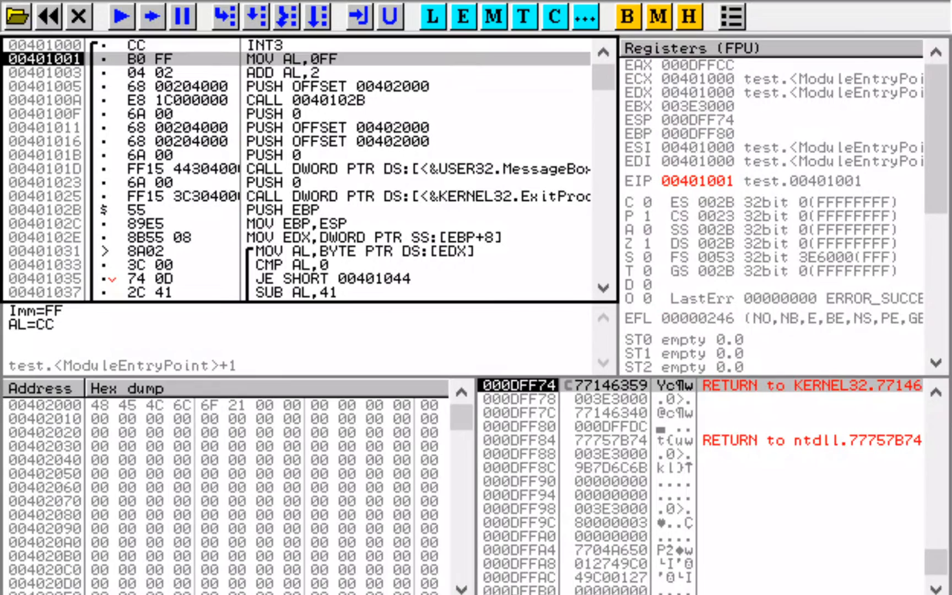
key(F8)
key(F8)
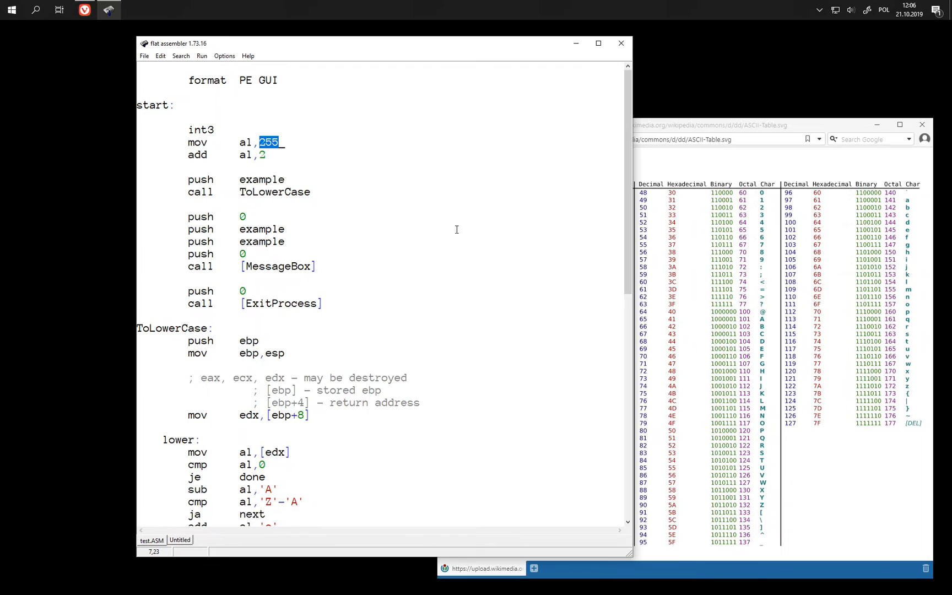
text(12)
text(7)
With mov al,127 in place, rebuild and launch the program paused at int3 in OllyDbg.
key(F9)
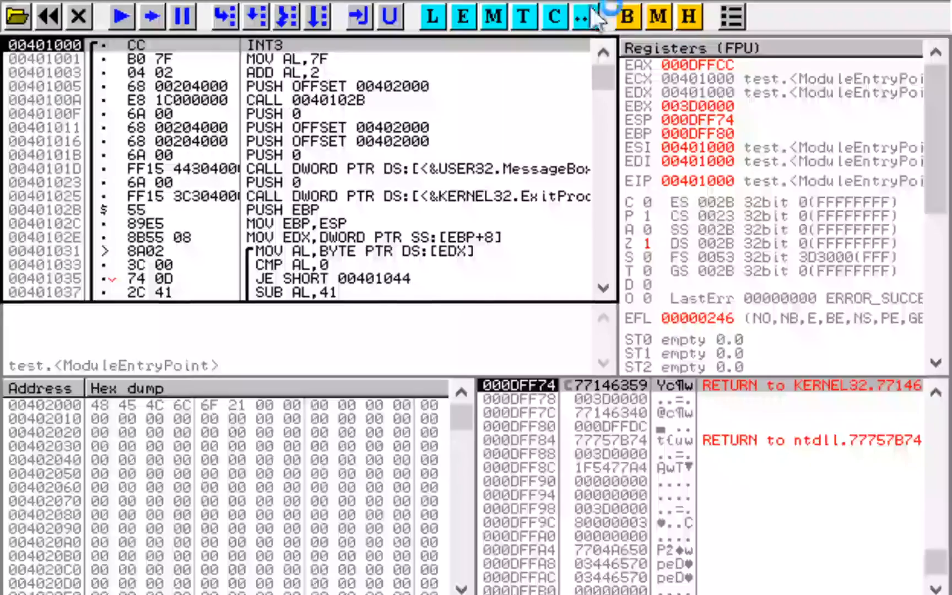
Step through mov al,7F and add al,2 to see AL become 81 with SF and OF set.
key(F8)
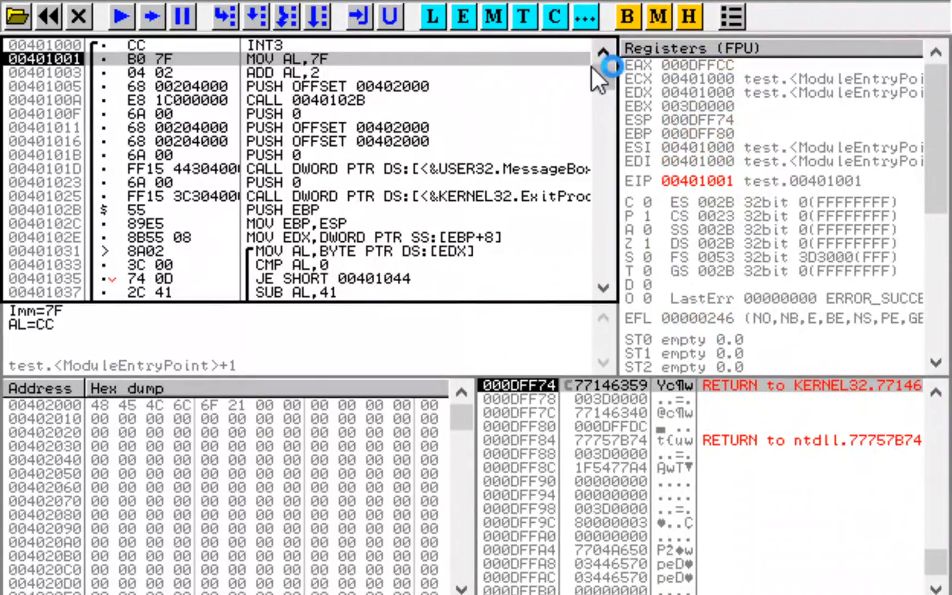
key(F8)
key(F8)
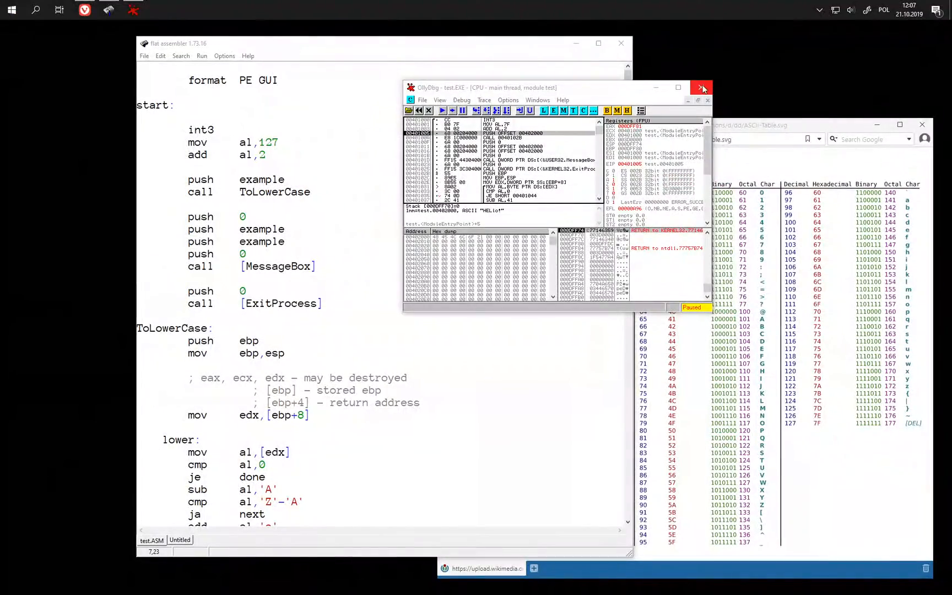
Close OllyDbg and change the code to mov al,-128 followed by add al,-2.
click(705, 88)
click(282, 165)
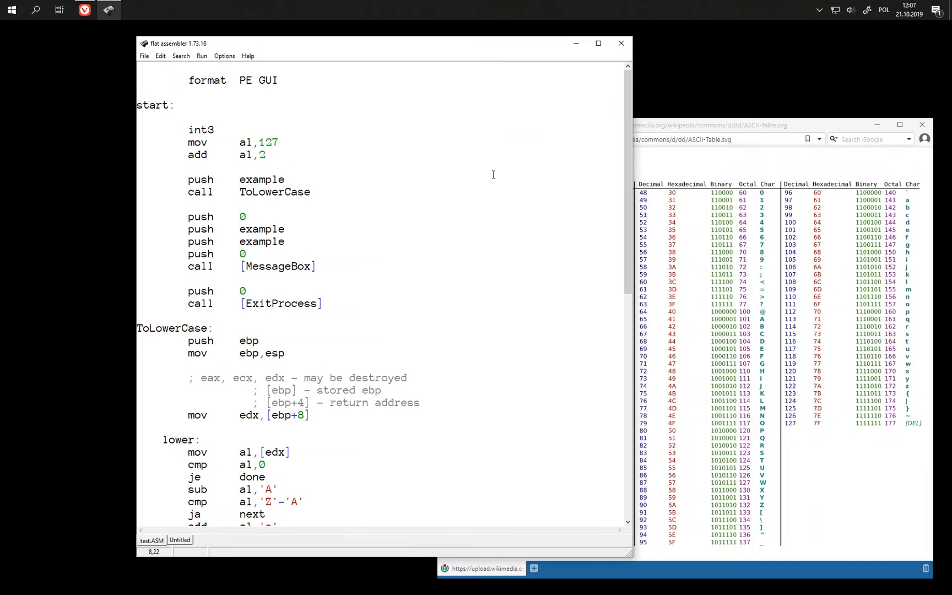
key(Up)
key(End)
key(BackSpace)
key(BackSpace)
key(BackSpace)
text(-)
text(128)
key(BackSpace)
text(-2)
Add jo somewhere after the add and a somewhere: label before the exit call, then run it in OllyDbg.
key(Return)
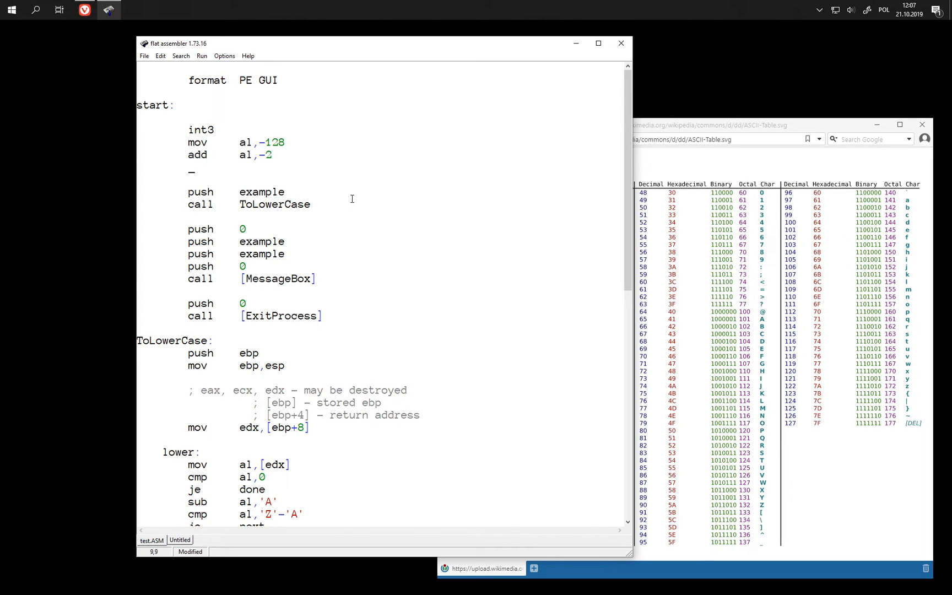
text(jo)
text(s)
key(BackSpace)
key(BackSpace)
text(ome)
text(where)
key(Down)
key(Down)
key(Return)
text(somewhe)
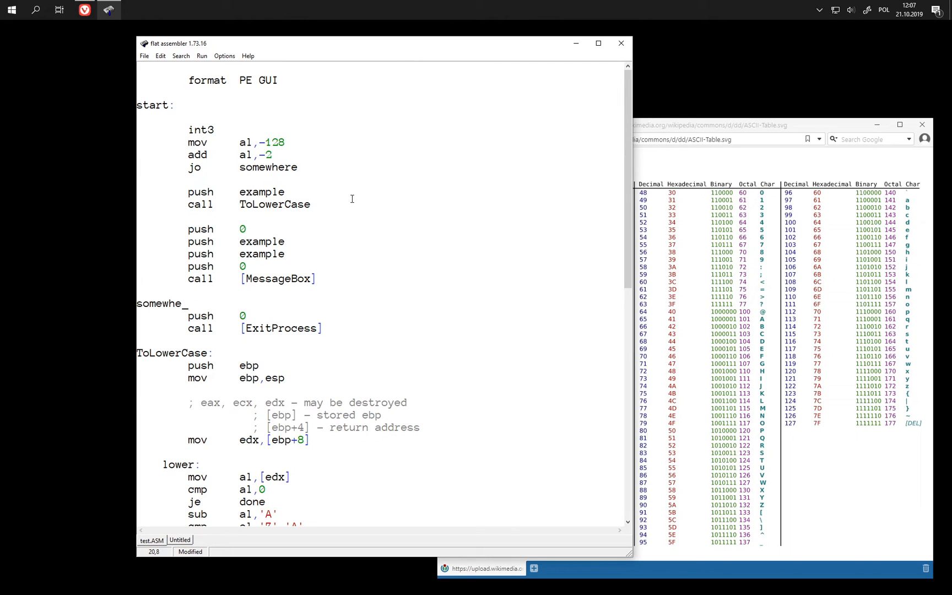
text(re:)
click(335, 199)
key(F9)
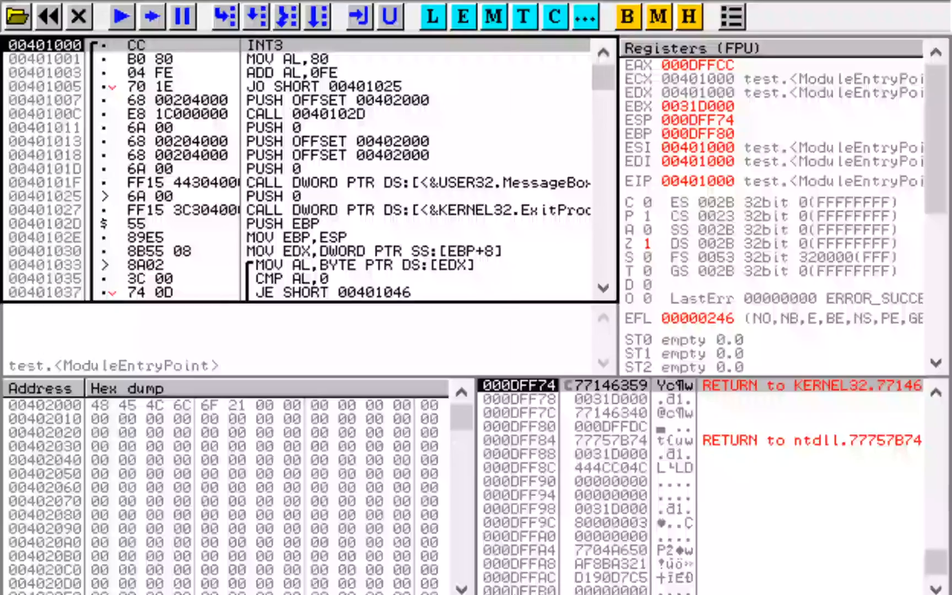
Step through mov and add leaving AL at 7E with overflow set, and confirm jo jumps to the exit code.
key(F7)
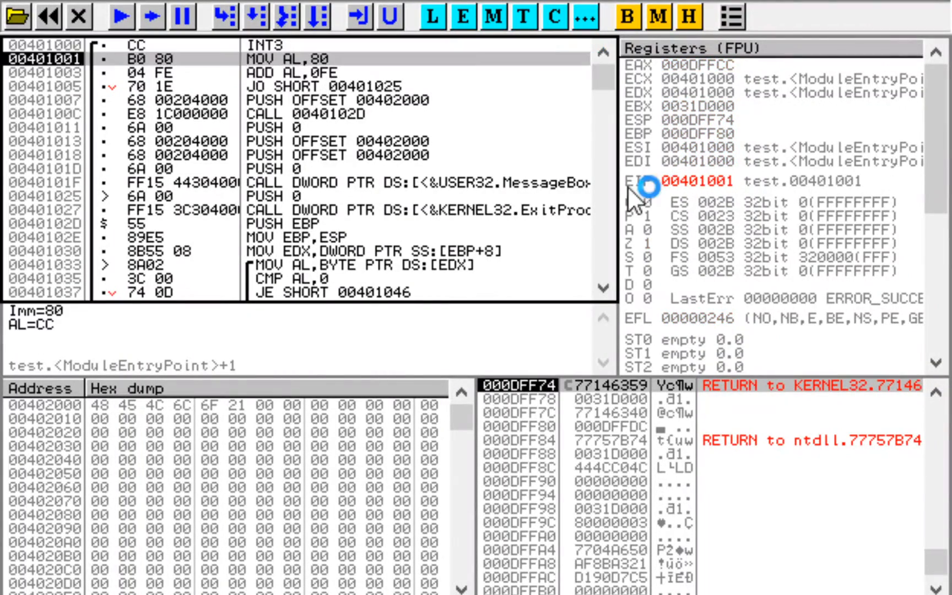
key(F7)
key(F7)
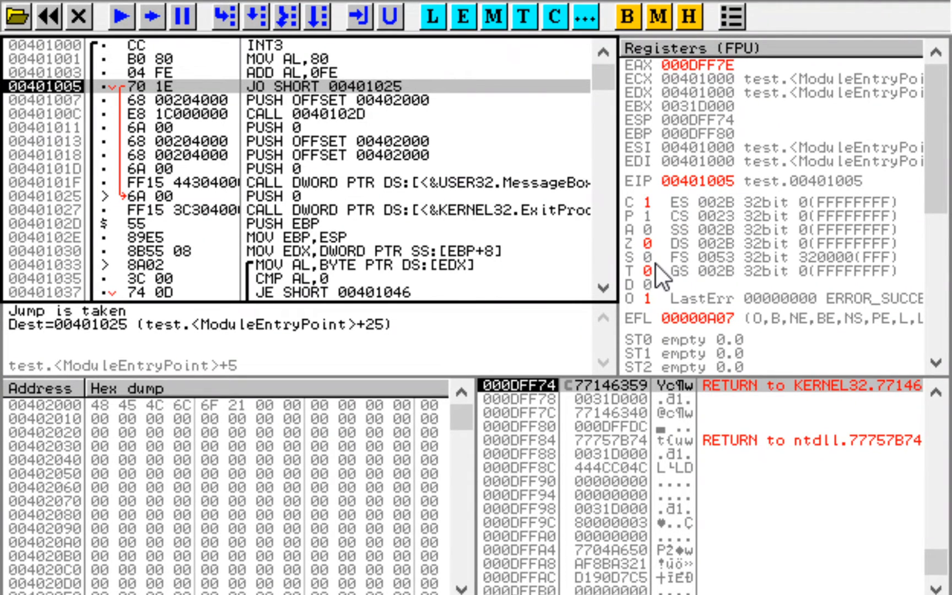
key(F8)
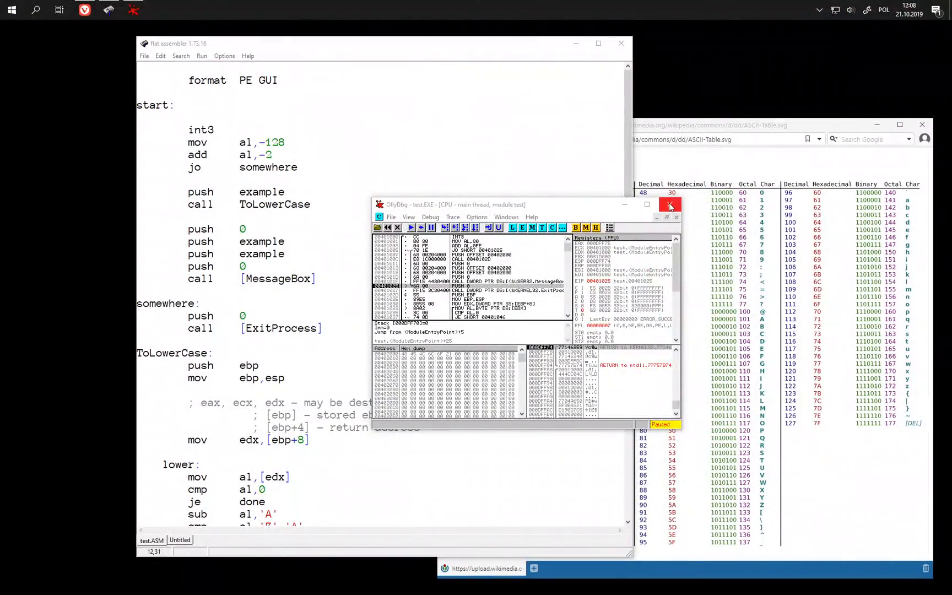
Close OllyDbg and delete the mov al,-128 line from test.ASM.
click(674, 201)
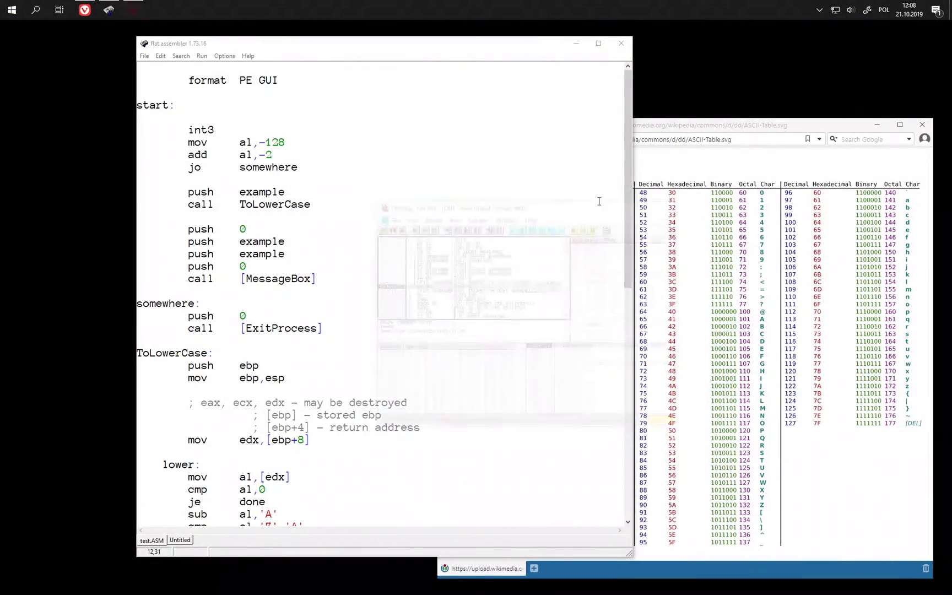
click(273, 142)
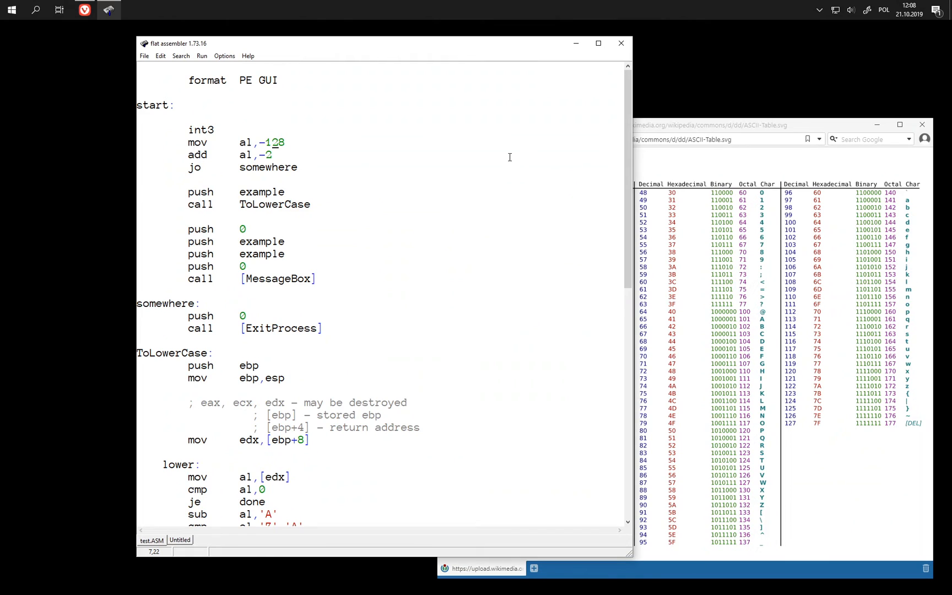
key(ctrl+y)
key(Right)
key(Right)
key(Right)
key(Right)
key(Right)
key(Right)
key(Right)
key(Right)
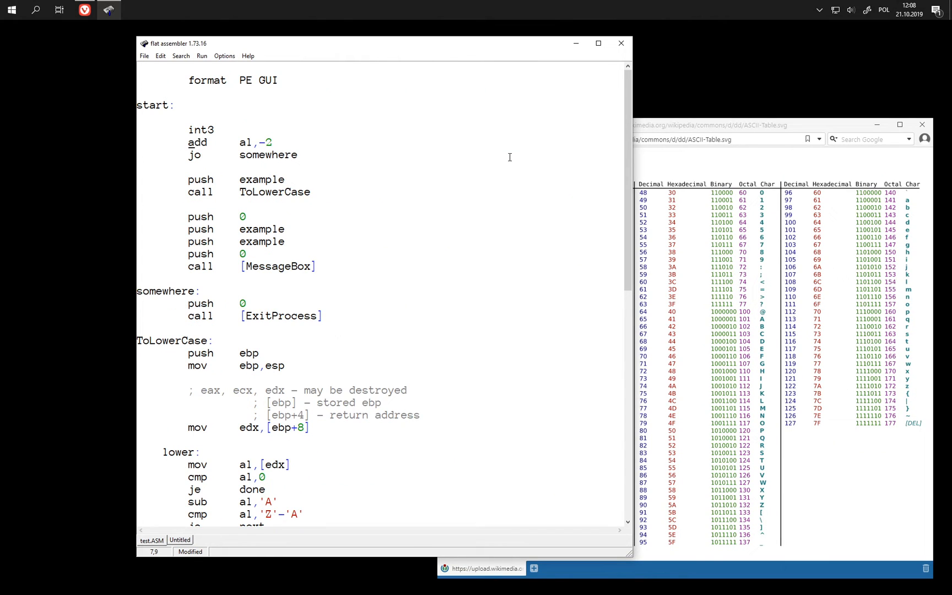
Rewrite add al,-2 as sub al,-2 and remove the jo somewhere line.
key(Delete)
key(Delete)
key(Delete)
text(cmp)
key(End)
key(shift+Home)
key(Delete)
key(Up)
key(Right)
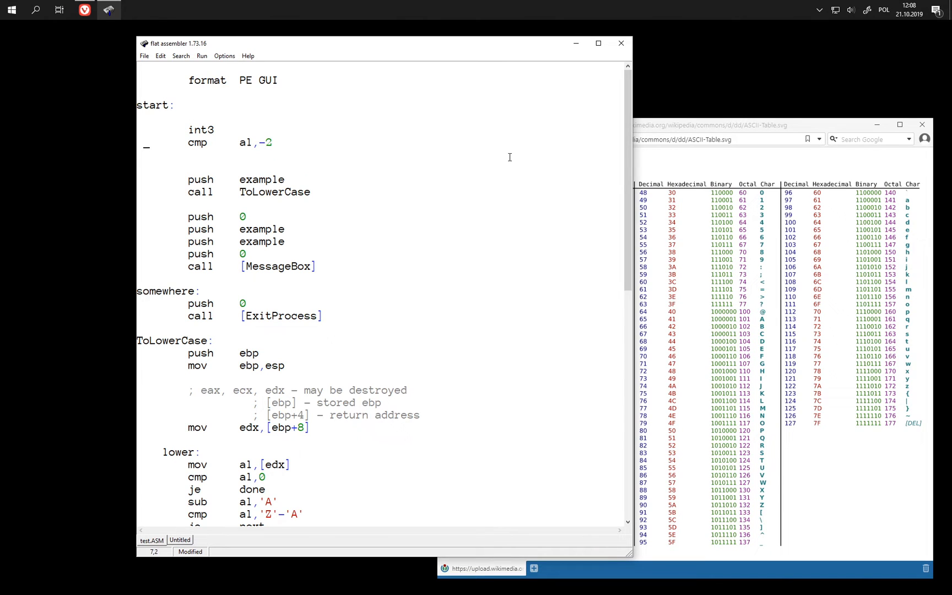
key(Right)
key(Right)
key(Right)
key(BackSpace)
key(BackSpace)
key(BackSpace)
text(sub)
Add jl and jg lines below the sub al,-2 instruction.
key(Left)
key(Left)
double_click(243, 142)
double_click(249, 147)
click(253, 155)
click(191, 157)
click(190, 144)
text(j)
text(l)
key(Return)
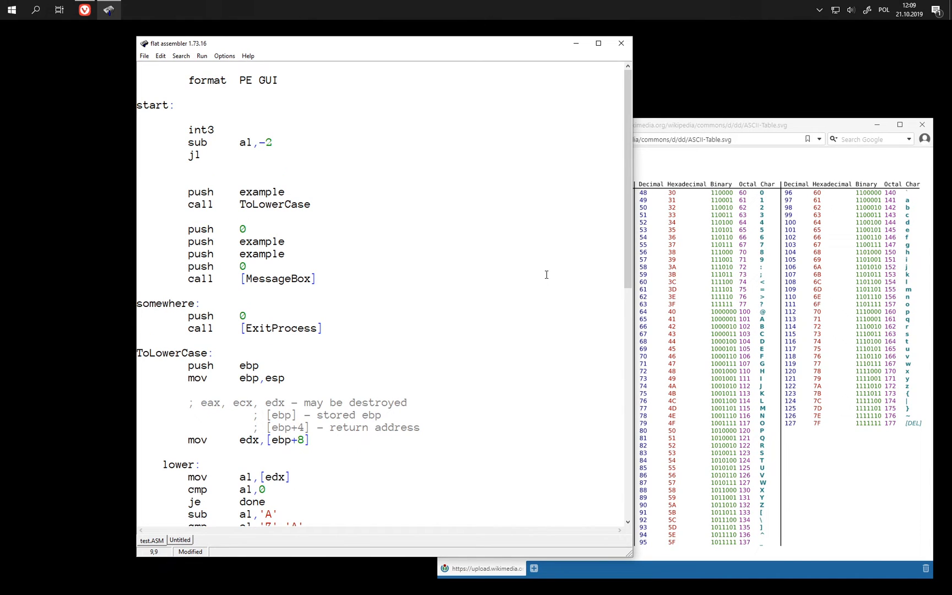
text(jg)
In the Untitled notes, add jae to the unsigned jump list and a 'signed' column heading.
click(178, 541)
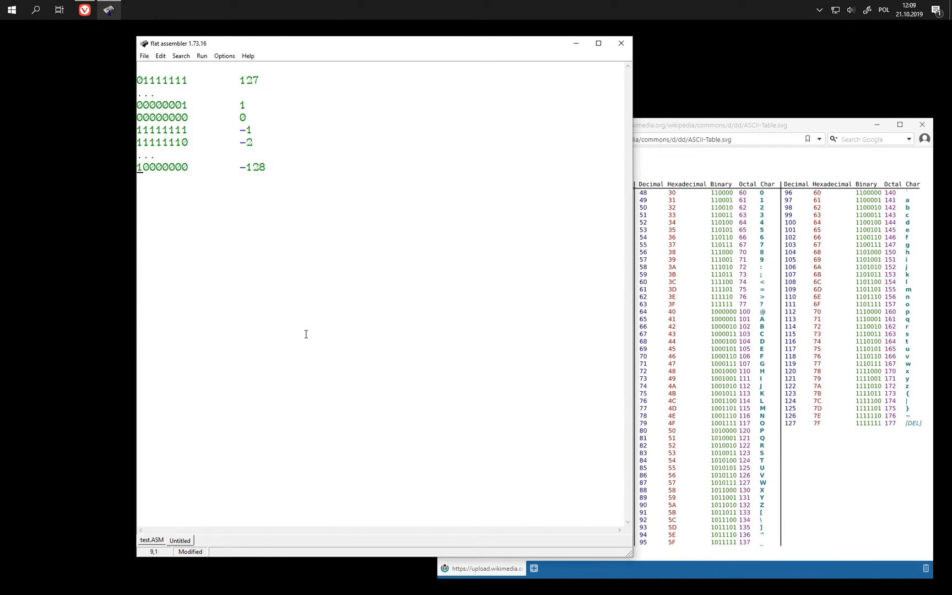
key(Down)
text(u)
text(nsigned  )
text(j)
text(b )
text(ja )
text(jb)
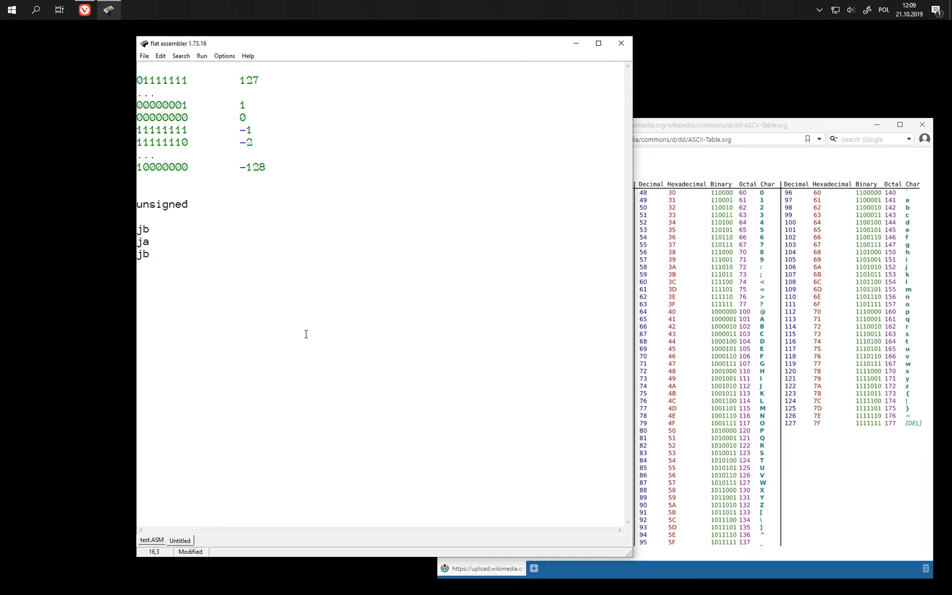
text(e)
key(Return)
text(jae)
key(End)
key(Tab)
text(s)
text(igned)
Fill the signed column with jl, jg, jle, jge beside jb, ja, jbe, jae.
key(End)
key(Tab)
key(Tab)
text(jl)
key(End)
key(Tab)
key(Tab)
text(j)
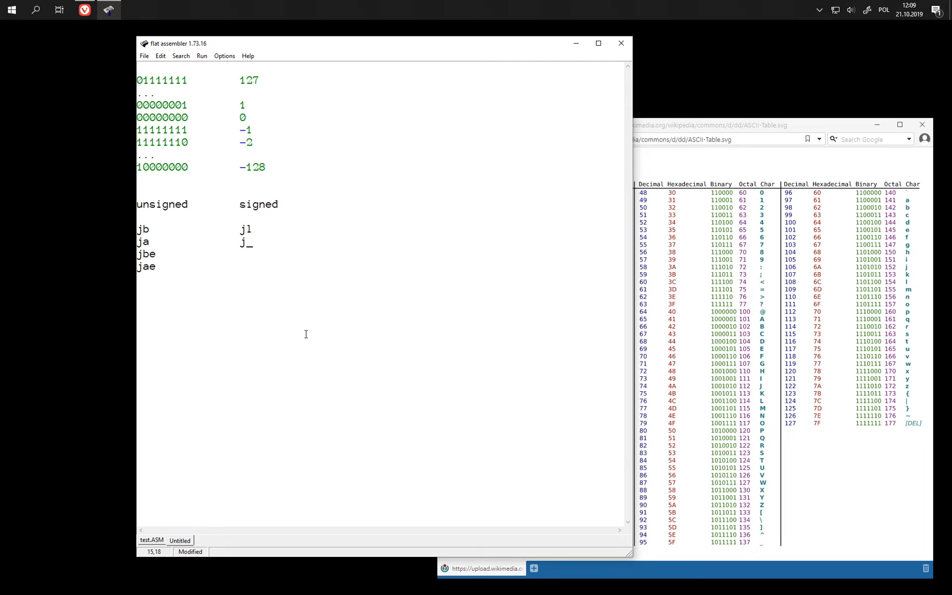
text(g)
key(End)
key(Tab)
key(Tab)
text(jle)
key(End)
key(Tab)
key(Tab)
text(jge)
Back in test.ASM, delete the jg line below sub al,-2.
click(156, 540)
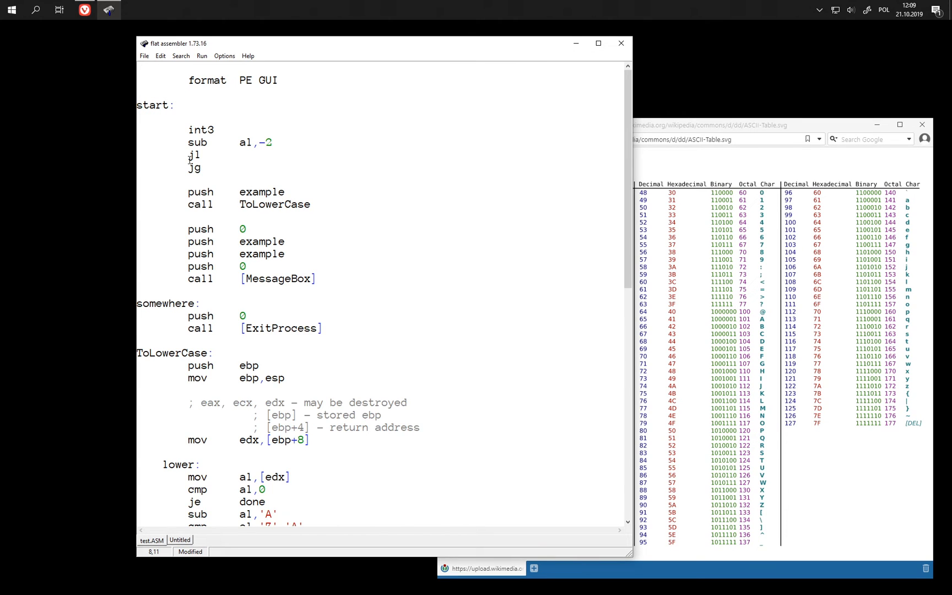
key(Down)
key(Left)
key(ctrl+z)
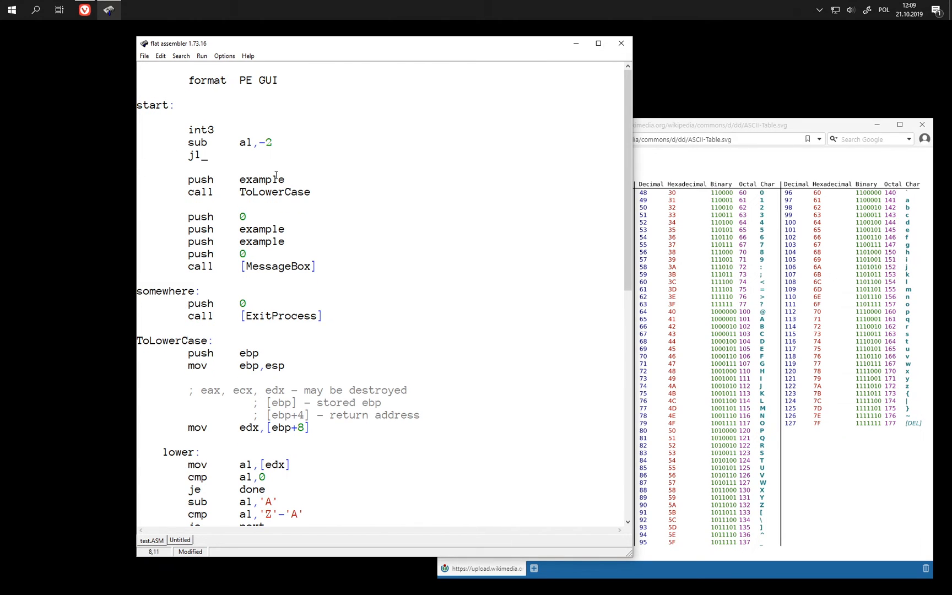
text(some)
text(where)
Complete the remaining jump as jl somewhere and check the jl mnemonic.
double_click(193, 154)
click(233, 167)
drag(189, 155, 204, 155)
click(203, 155)
Comment the jl line with (SF = 1 and OF = 0) or (SF = 0 and OF = 1).
key(Tab)
text(; )
text(SF =1)
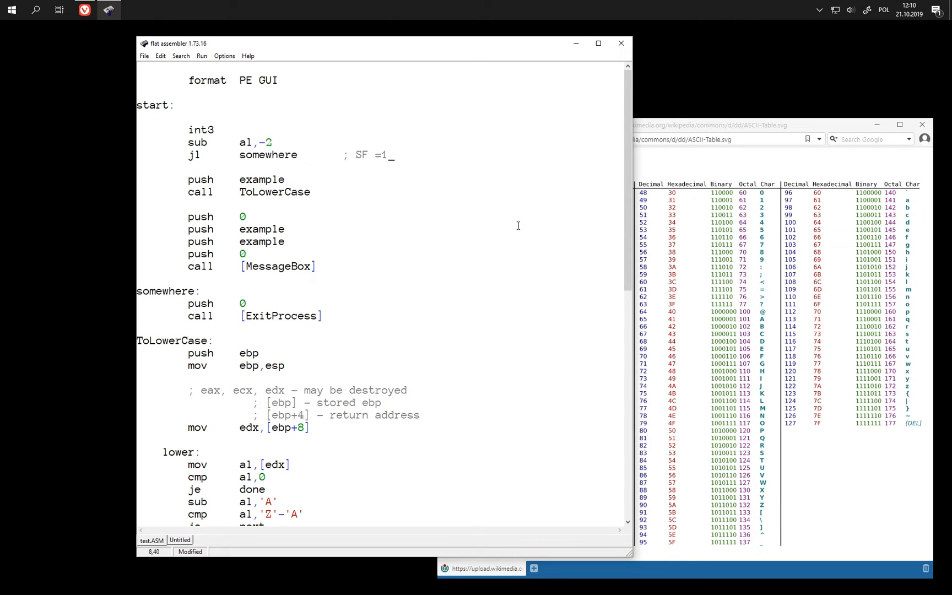
key(BackSpace)
text(1)
text( and )
text(OF = )
text(0)
key(Left)
text(()
text( or ()
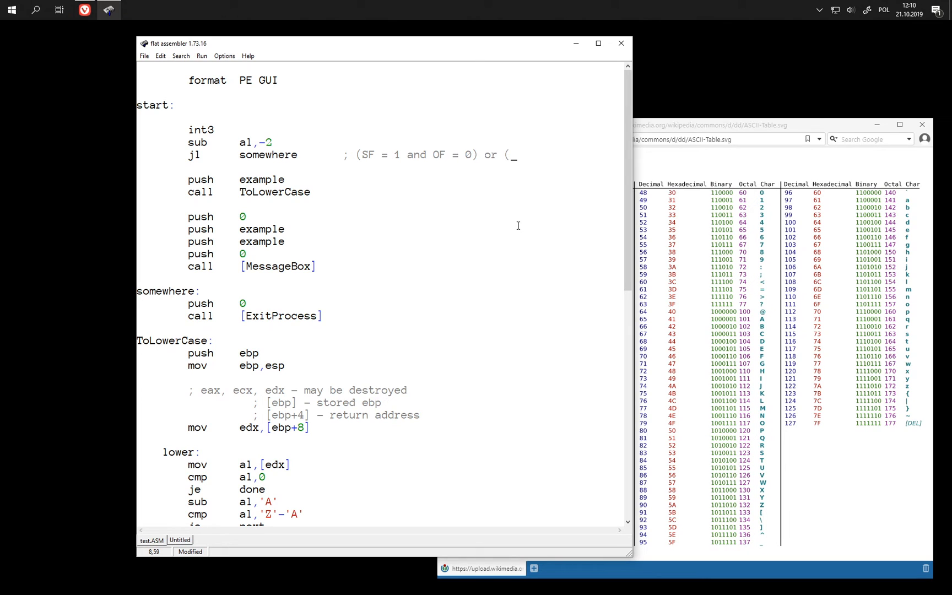
text(S)
key(BackSpace)
text(SF = 0 )
text(and O)
text(F =1)
key(BackSpace)
text(1)
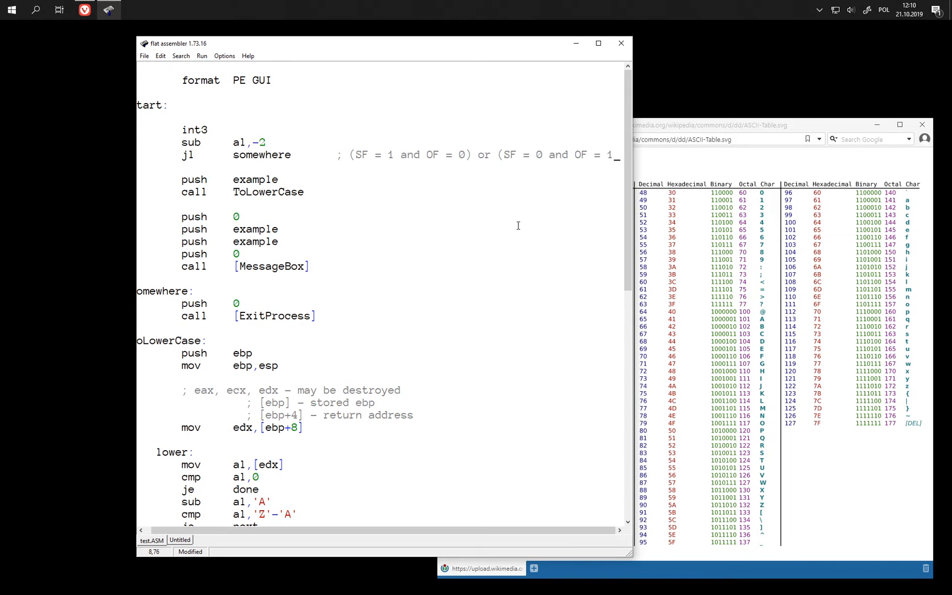
text())
key(Home)
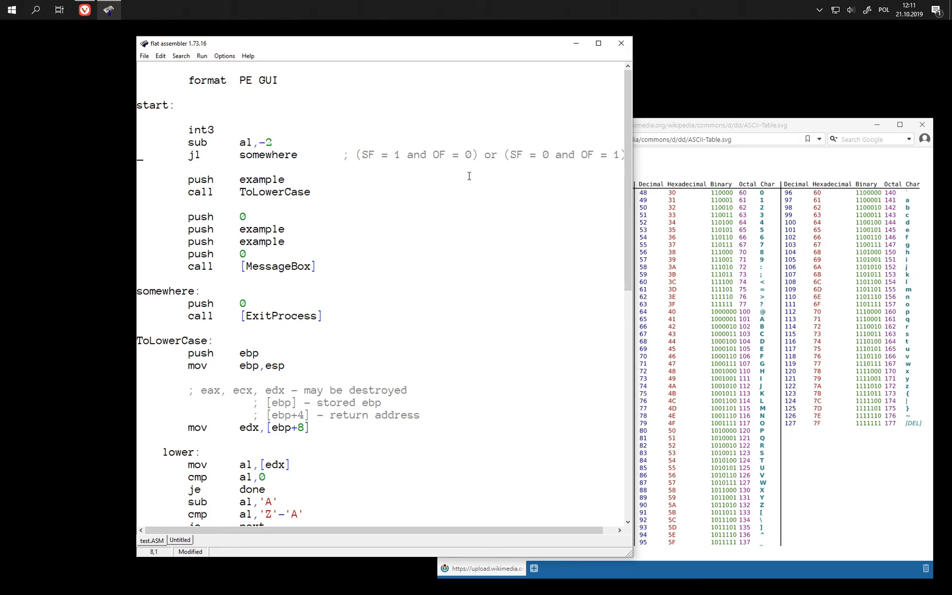
Review the SF and OF values in the comment and place the caret before the condition.
double_click(400, 156)
click(399, 166)
double_click(470, 155)
click(361, 156)
Replace the jl condition with 'SF <> OF' and insert mov al,10 after int3.
key(shift+End)
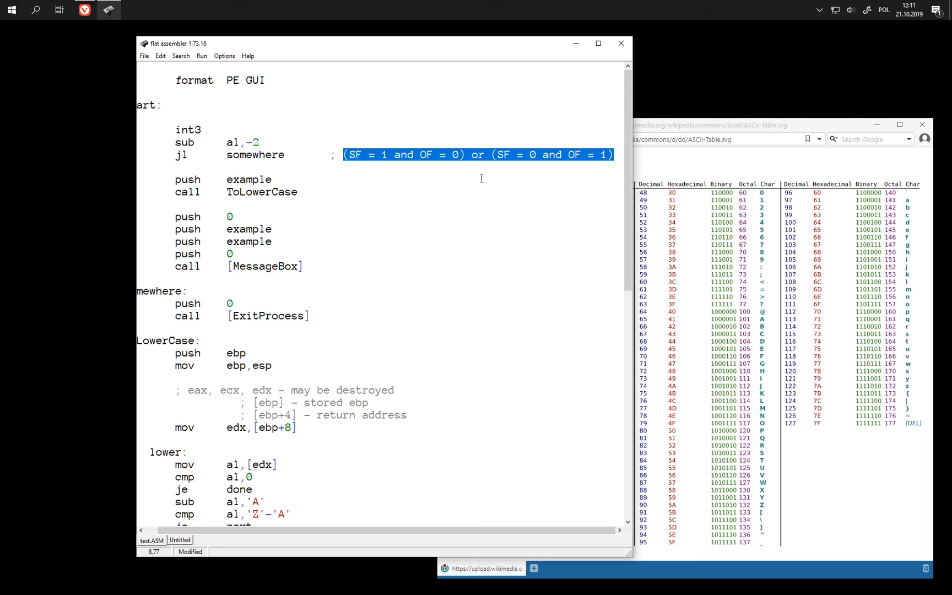
text(SF <> )
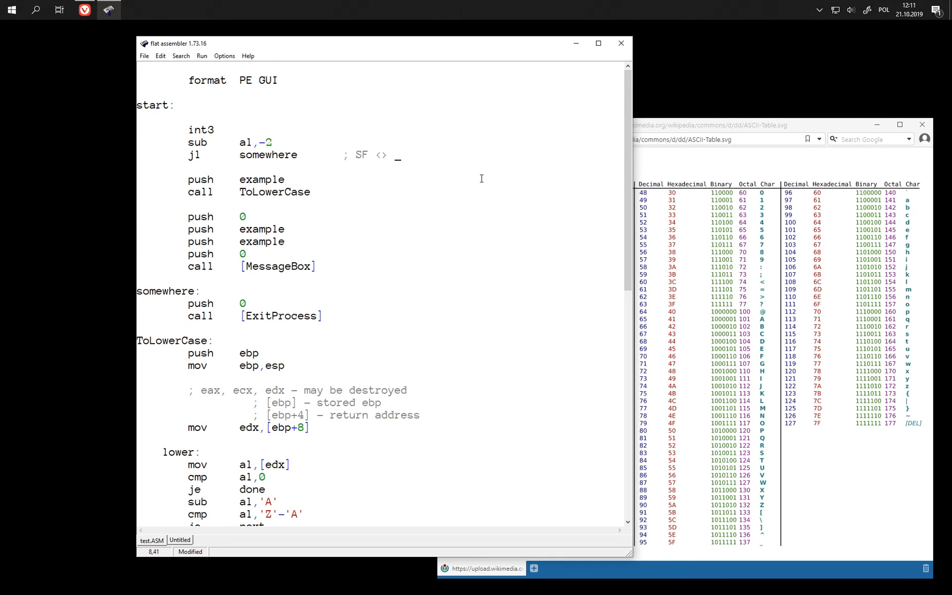
text(OF)
key(Left)
click(281, 124)
key(Return)
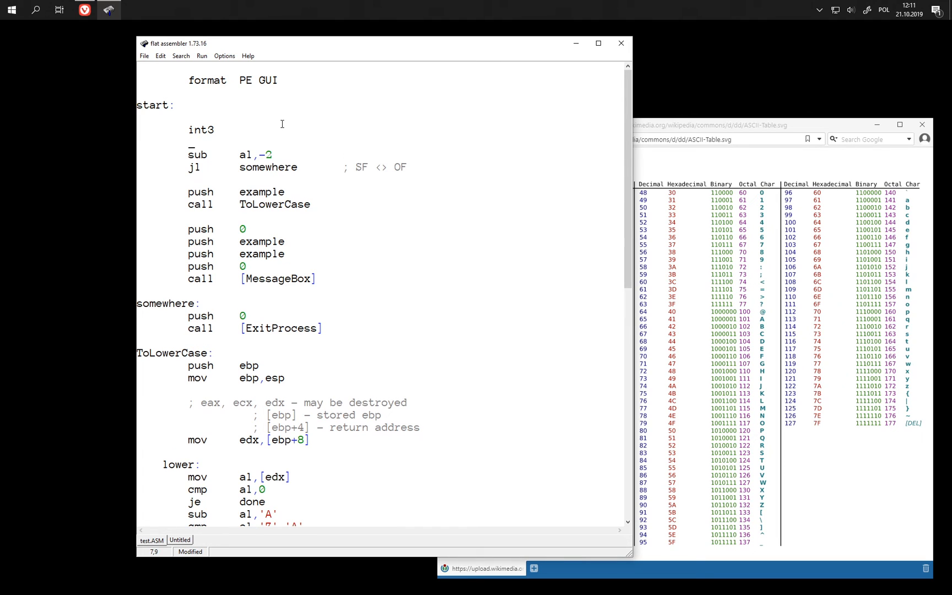
text(mov)
key(Tab)
text(al,)
text(1)
text(0)
Run in OllyDbg and step to jl, confirming it is not taken when 10 minus -2 leaves AL at 0C.
key(F9)
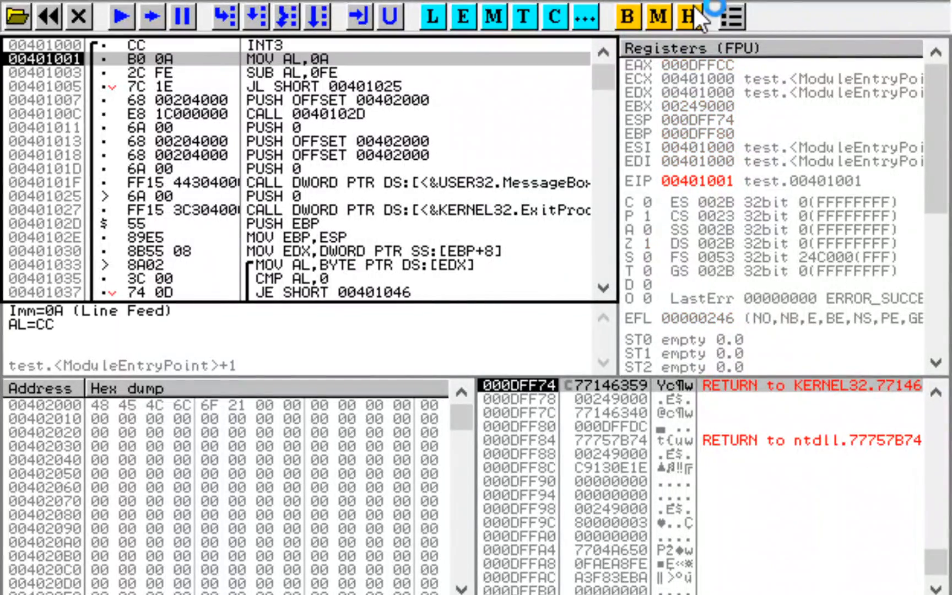
key(F7)
key(F7)
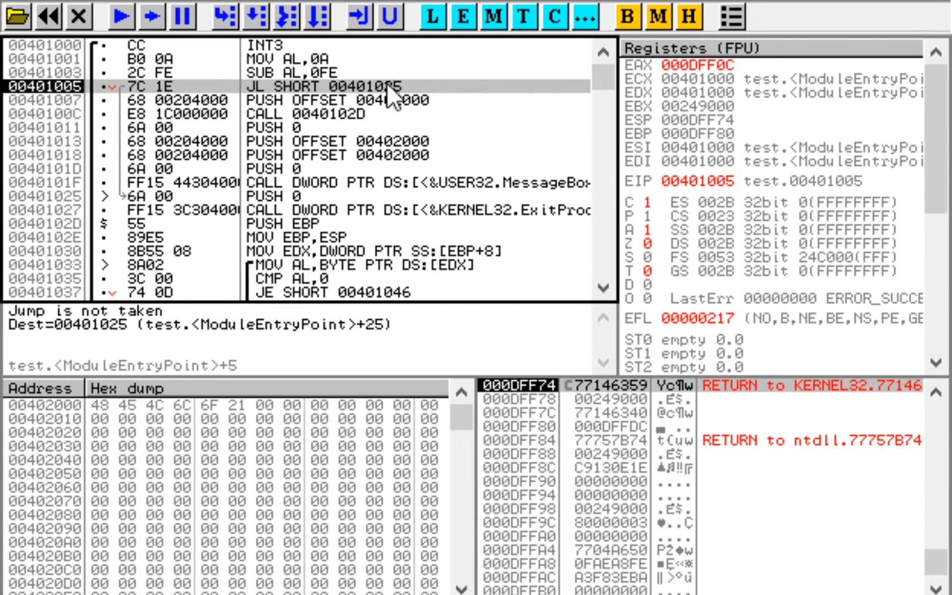
key(F8)
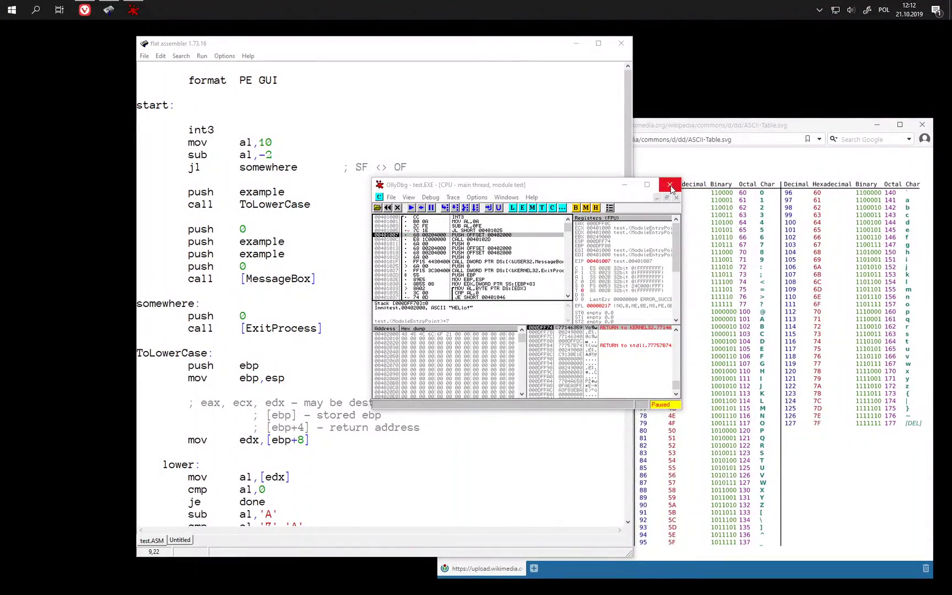
Change mov al,10 to -4, step in OllyDbg to see AL FE and jl taken, then close the debugger.
click(671, 185)
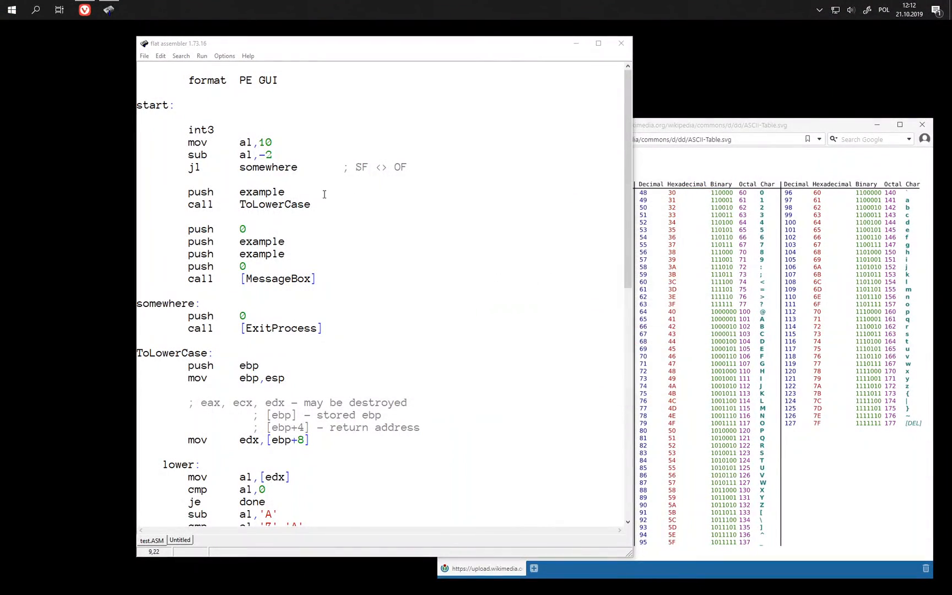
double_click(266, 143)
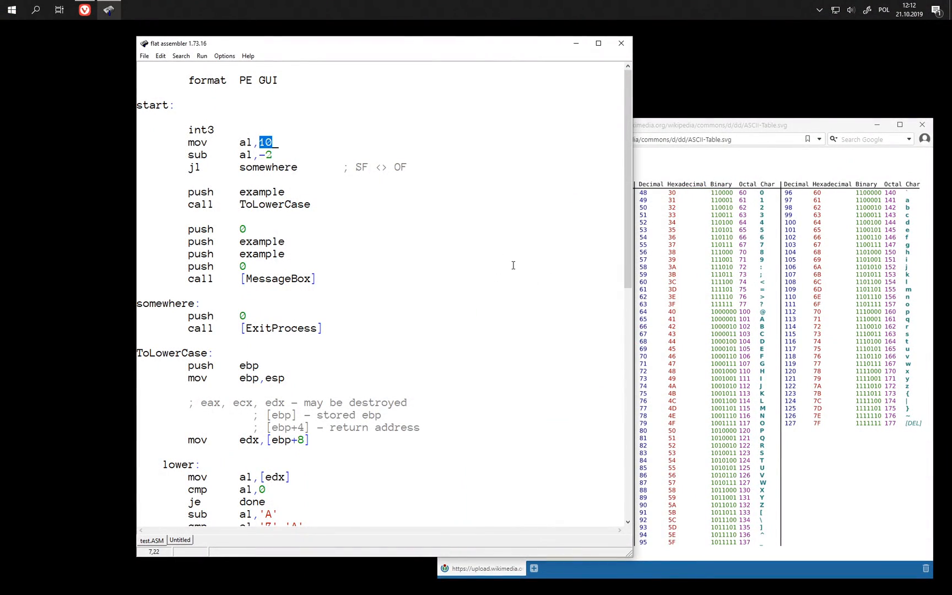
text(-4)
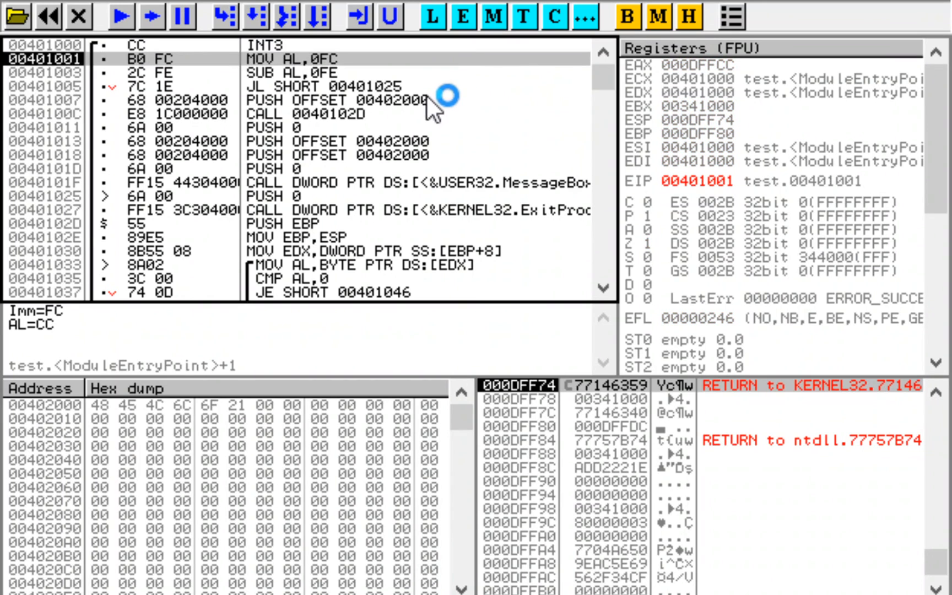
key(F7)
key(F7)
key(F7)
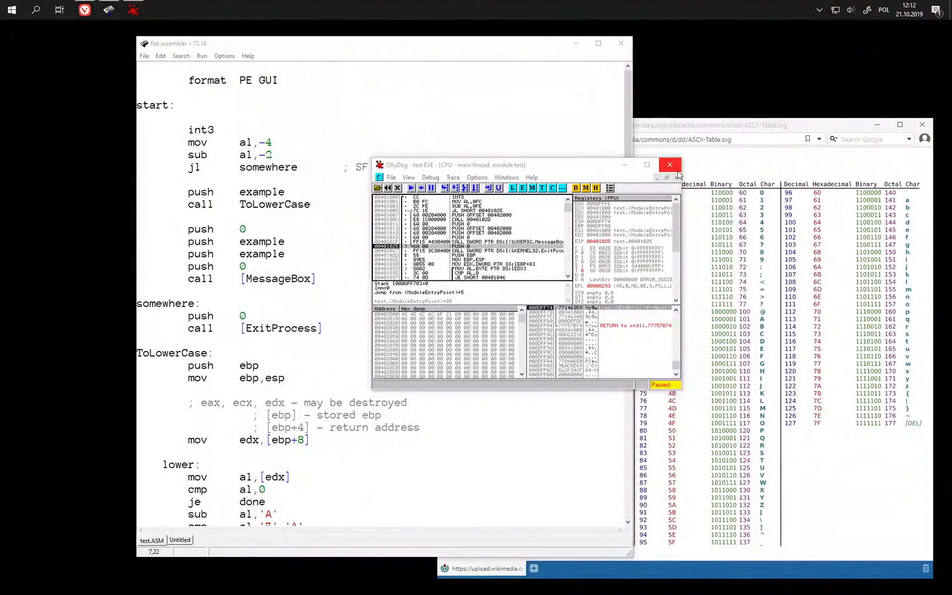
click(670, 166)
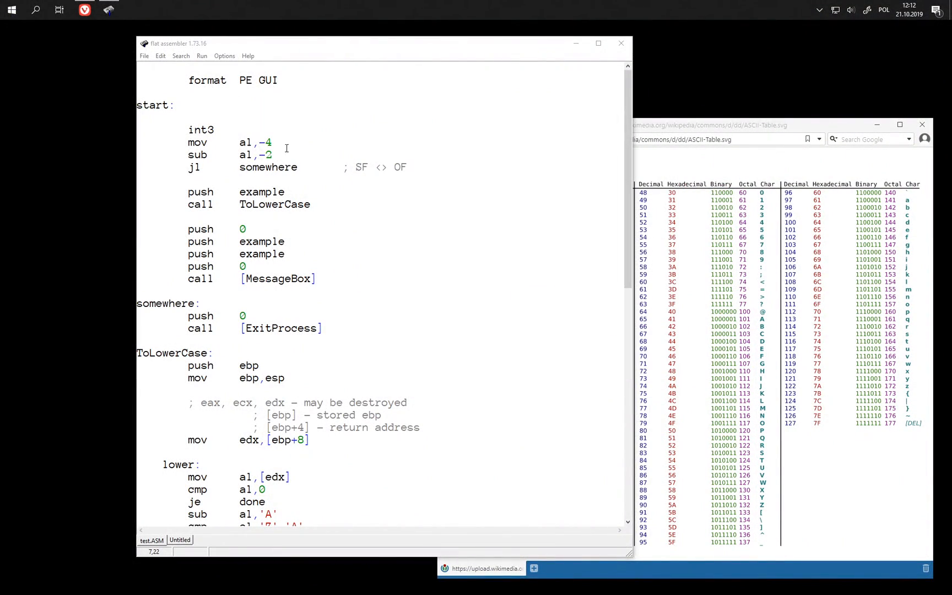
Replace the -2 on the sub line so the code reads sub al,127 after mov al,-4.
key(BackSpace)
text(4)
key(Down)
key(Left)
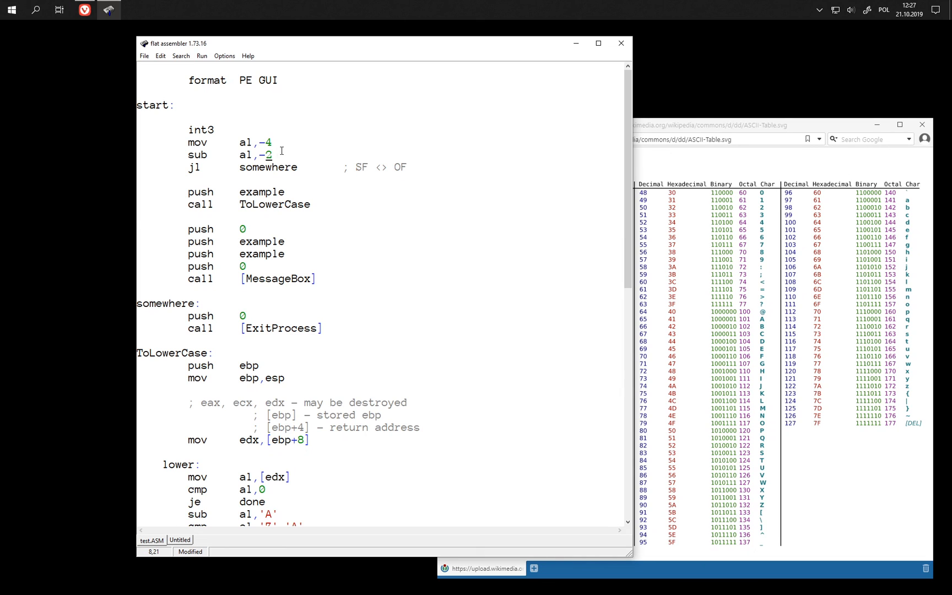
key(Right)
key(BackSpace)
key(BackSpace)
text(12)
text(7)
key(Left)
Assemble and run in OllyDbg, step past SUB AL,7F to jl and follow the taken jump to 00401025.
click(320, 165)
key(F9)
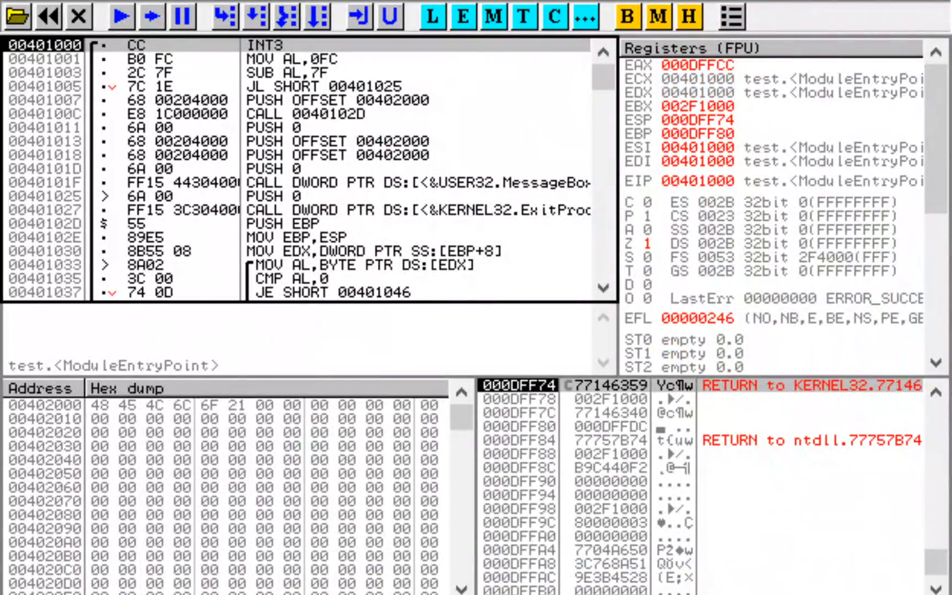
key(F7)
key(F7)
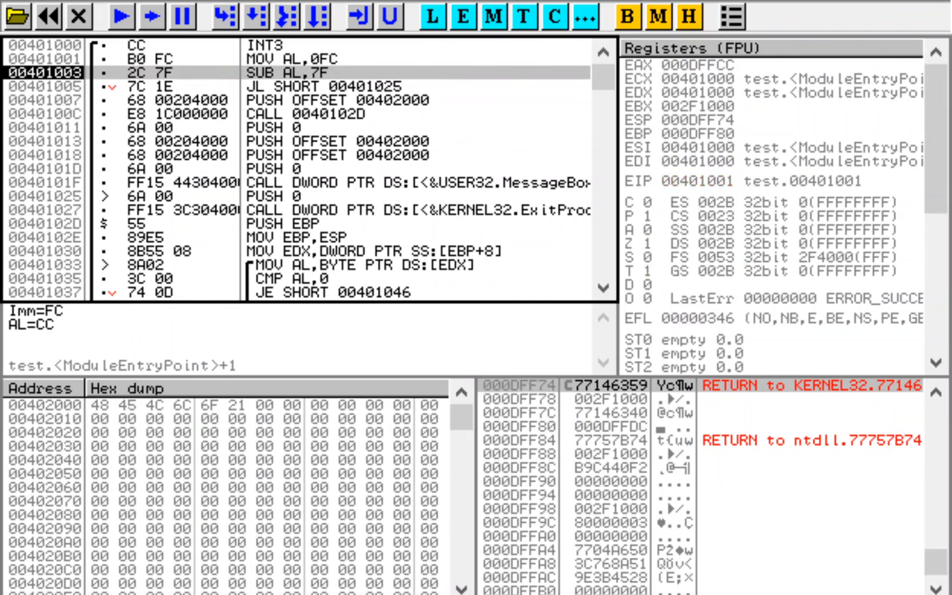
key(F7)
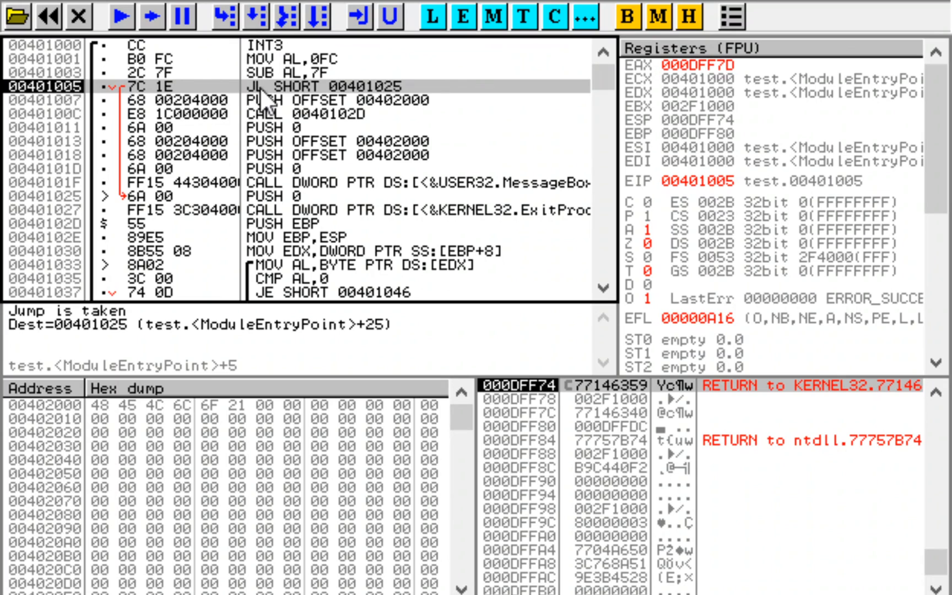
key(F8)
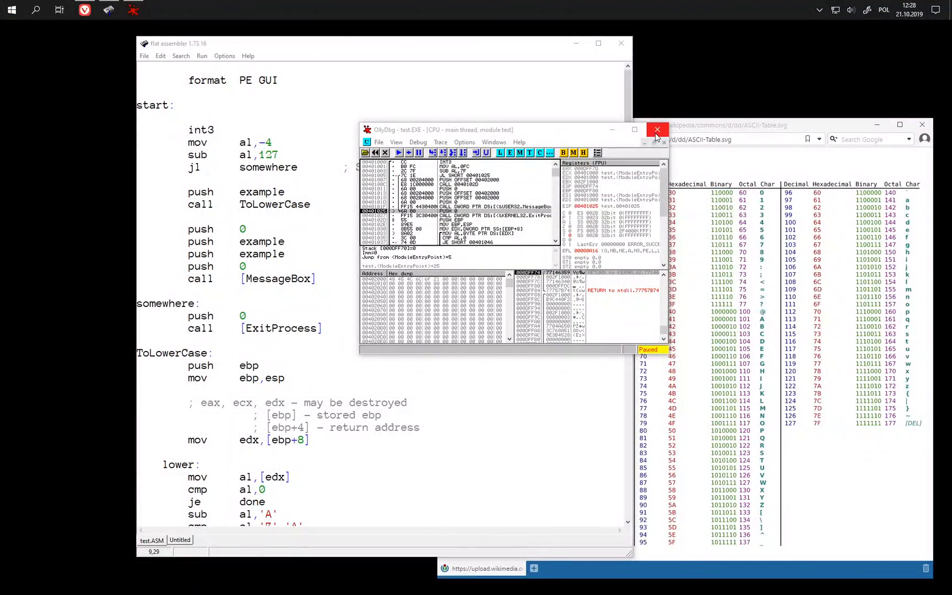
Close OllyDbg and return to the empty line below jl in test.ASM.
click(657, 131)
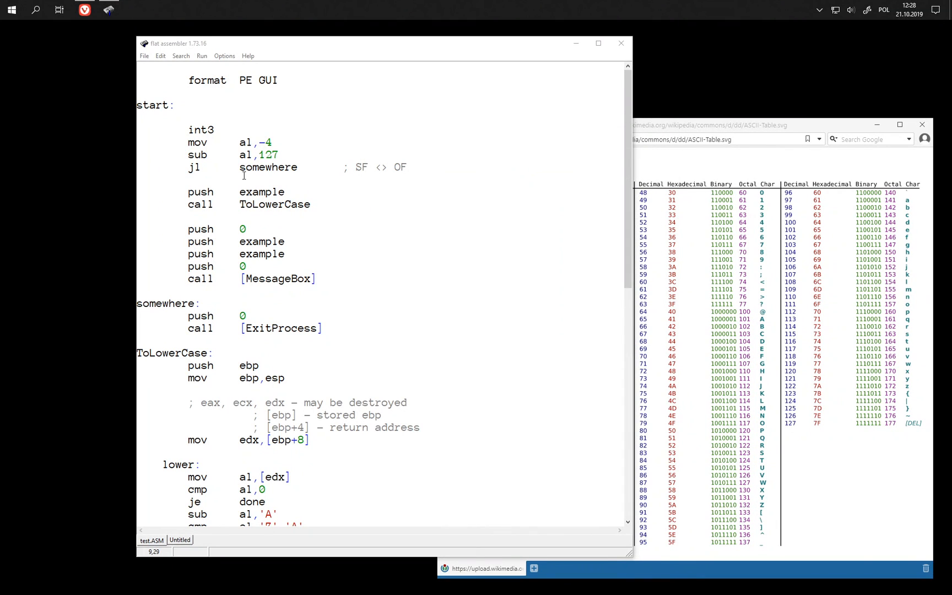
click(208, 181)
key(Left)
key(Left)
key(Left)
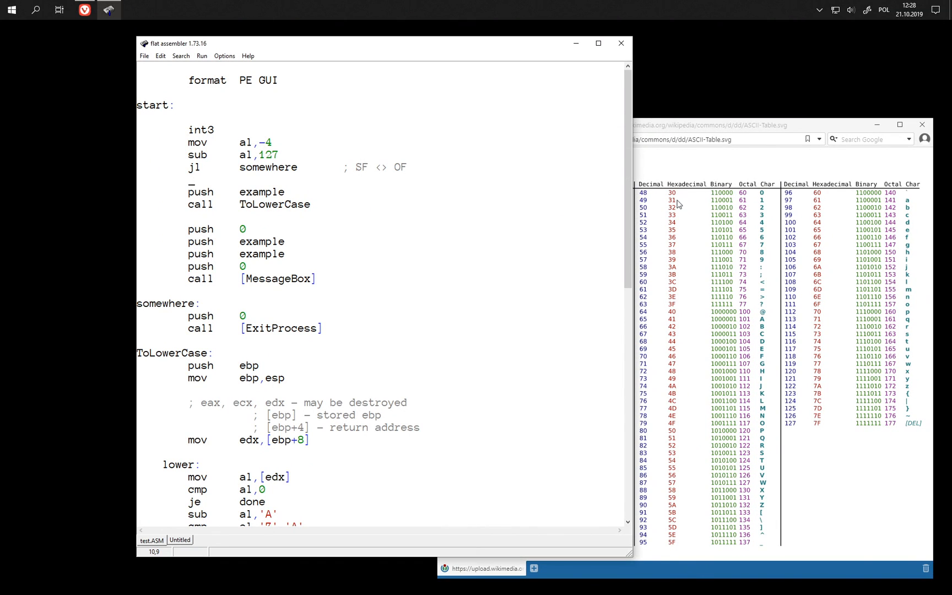